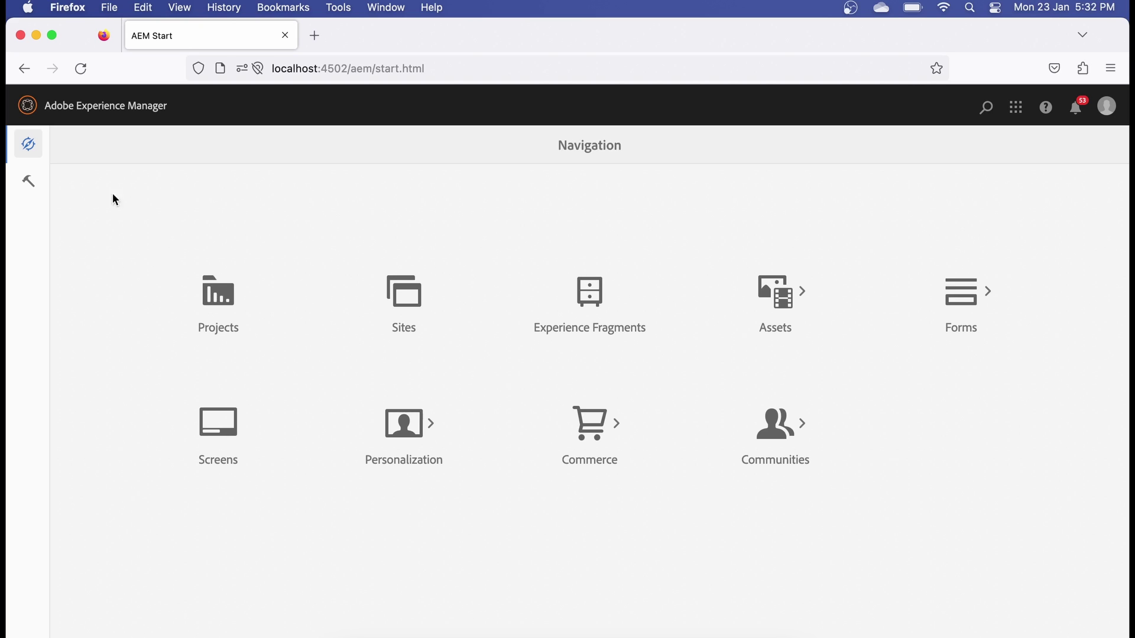
- Open Tools > Deployment > Replication and view the agents on publish, then go back
left_click(28, 180)
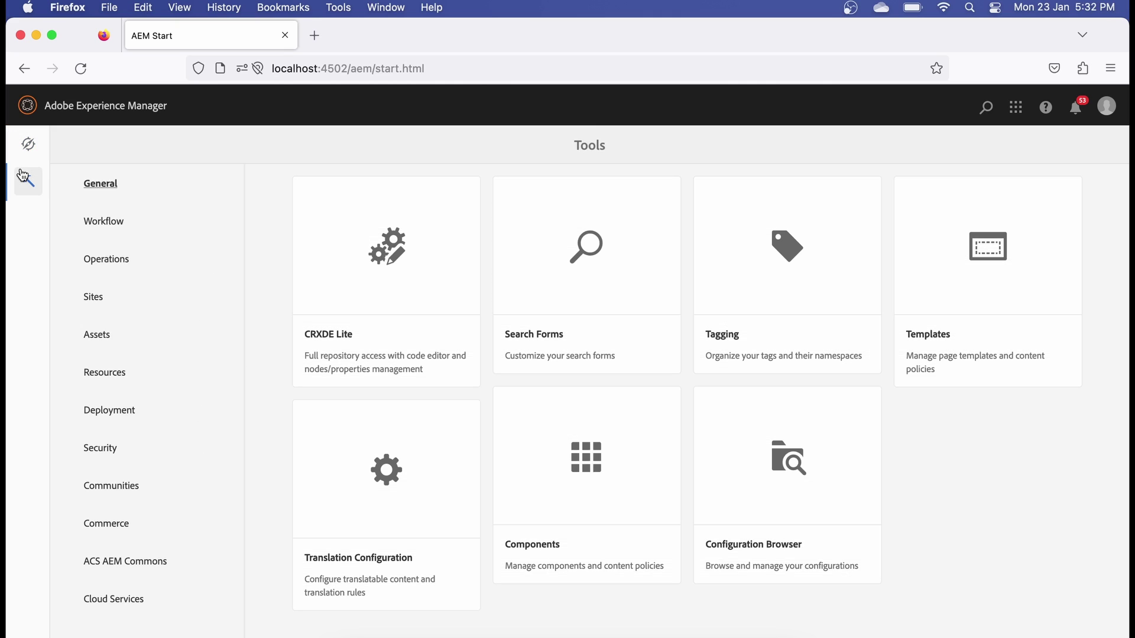
left_click(98, 407)
left_click(579, 302)
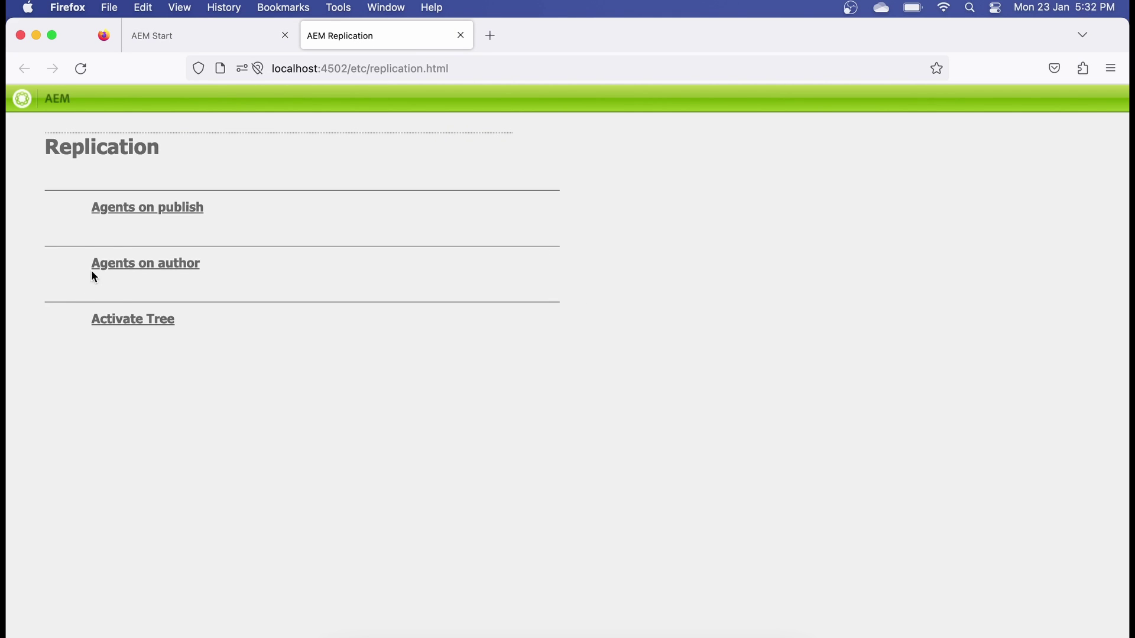
left_click(125, 208)
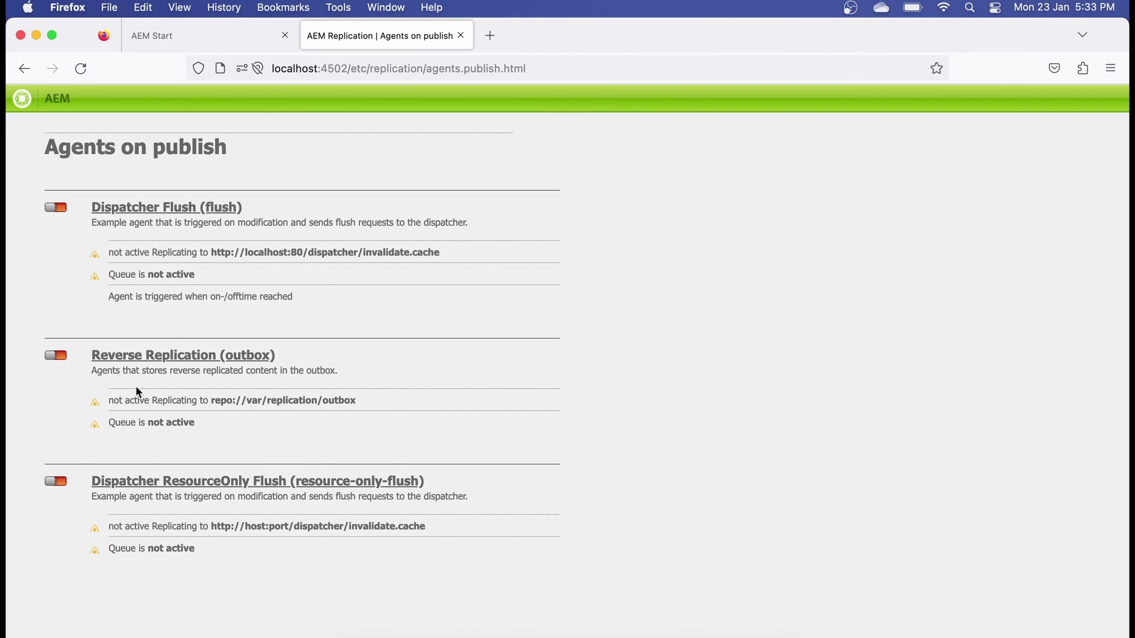
left_click(24, 68)
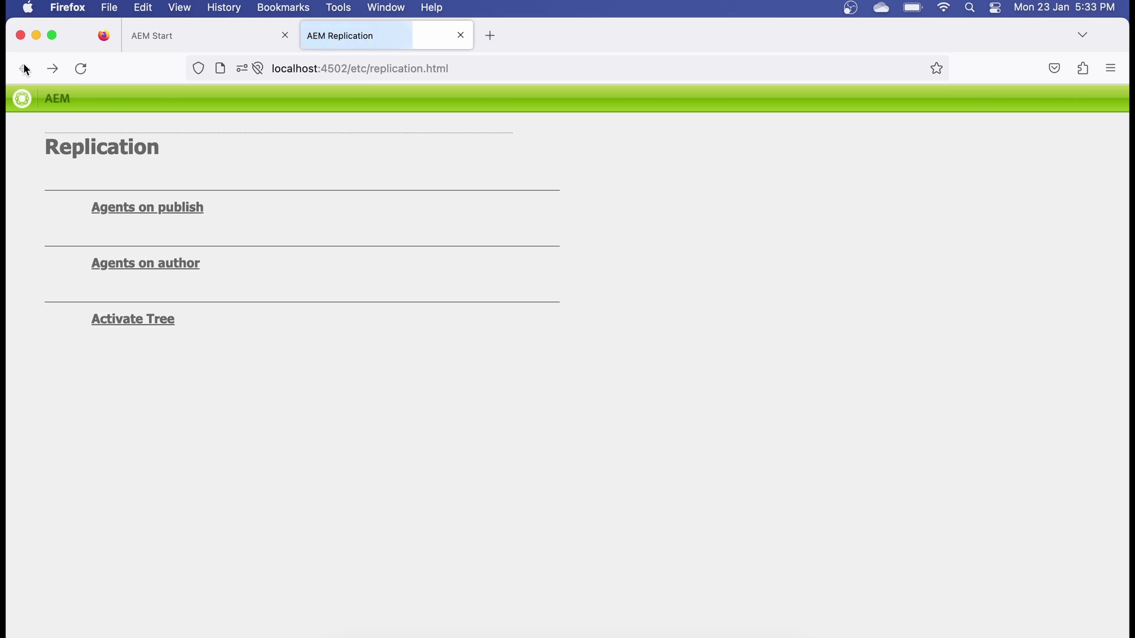
- Scroll through the Agents on author list, then return to the Replication overview
left_click(129, 272)
scroll(285, 380, "down", 2)
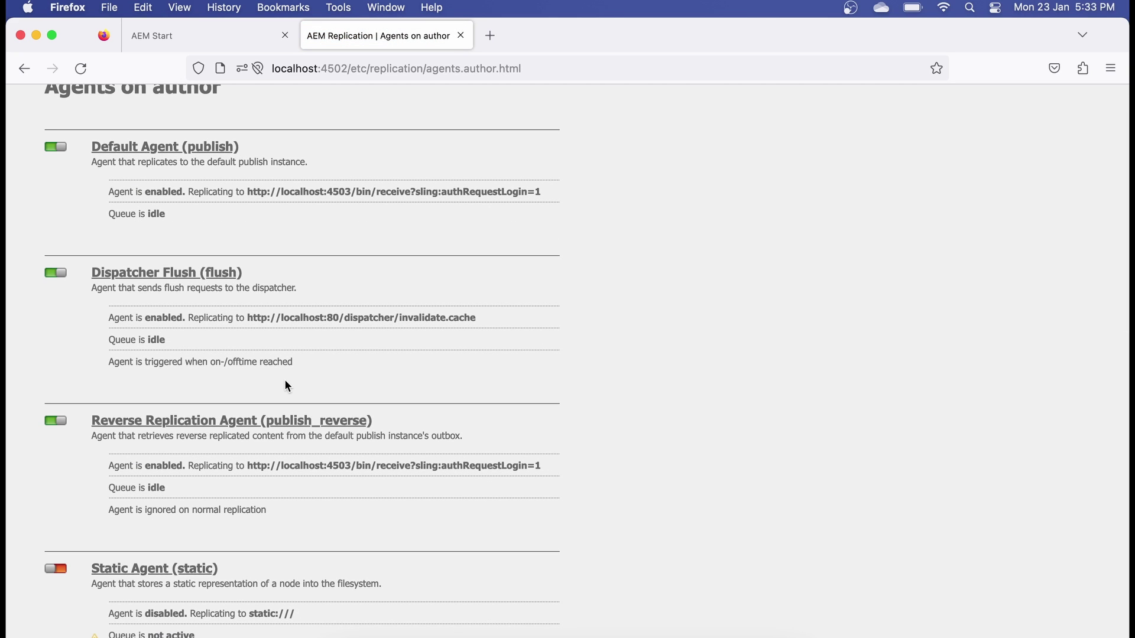
scroll(285, 381, "up", 2)
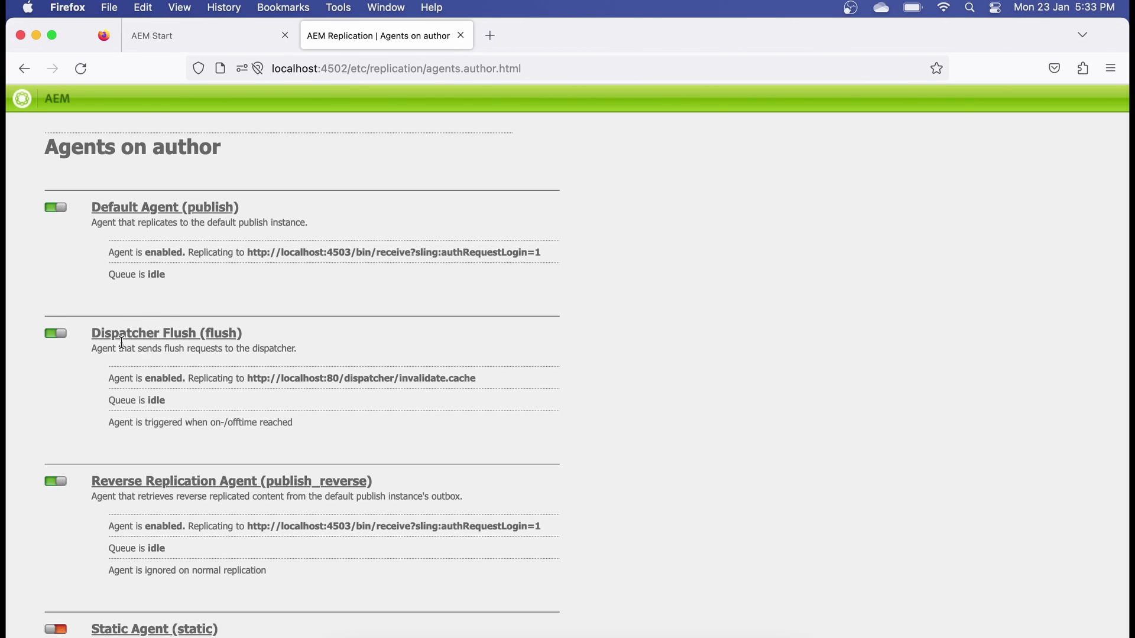
scroll(198, 386, "down", 1)
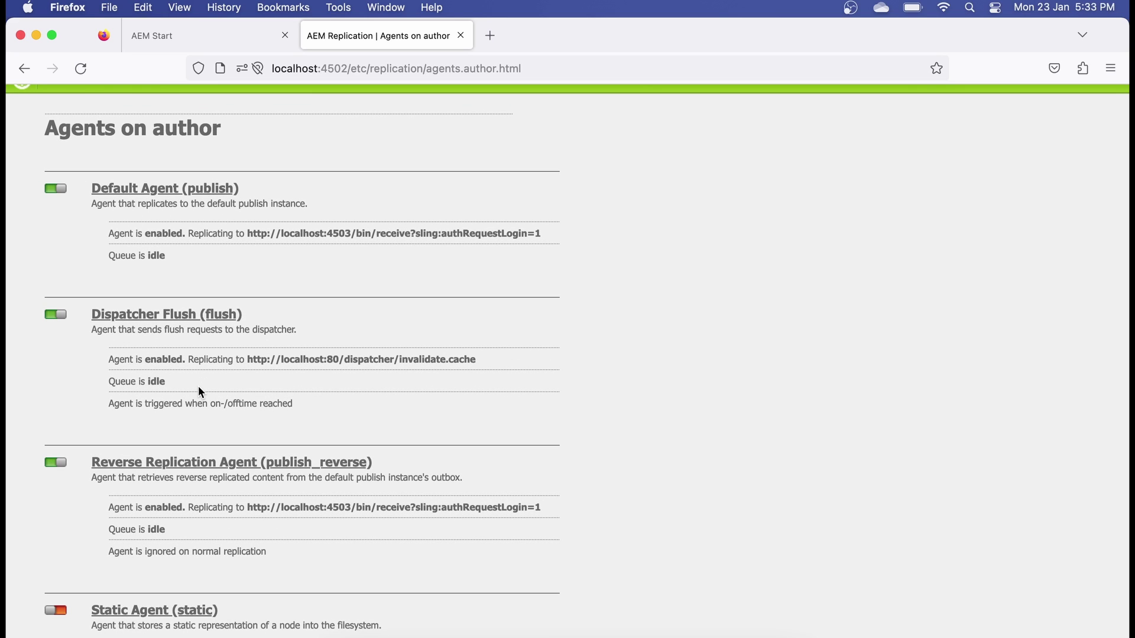
scroll(197, 385, "down", 3)
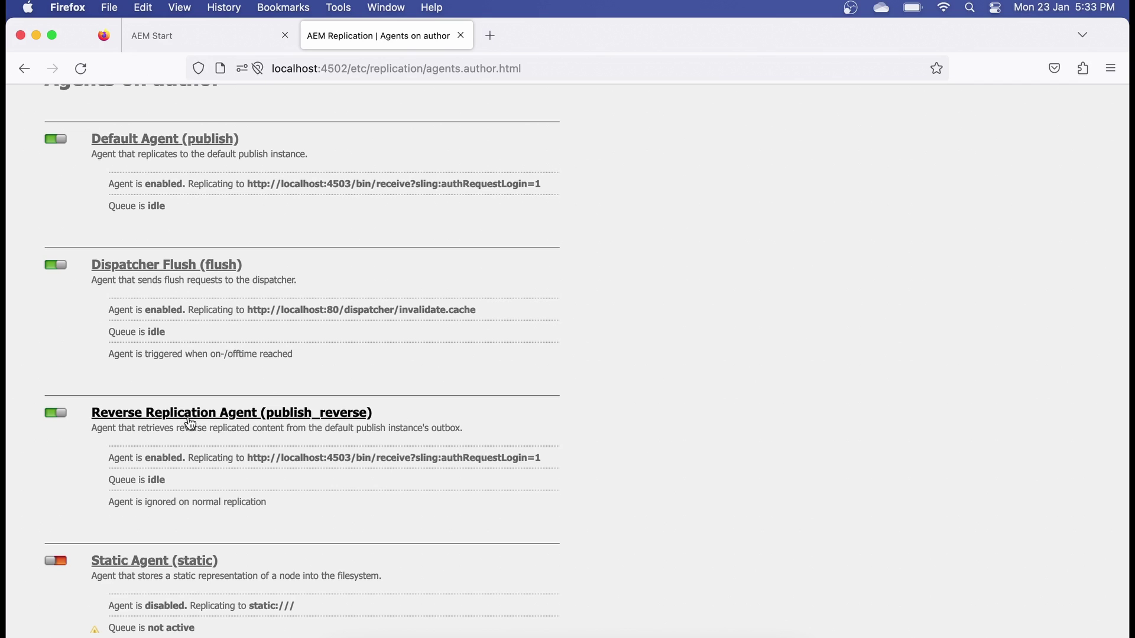
scroll(190, 424, "down", 5)
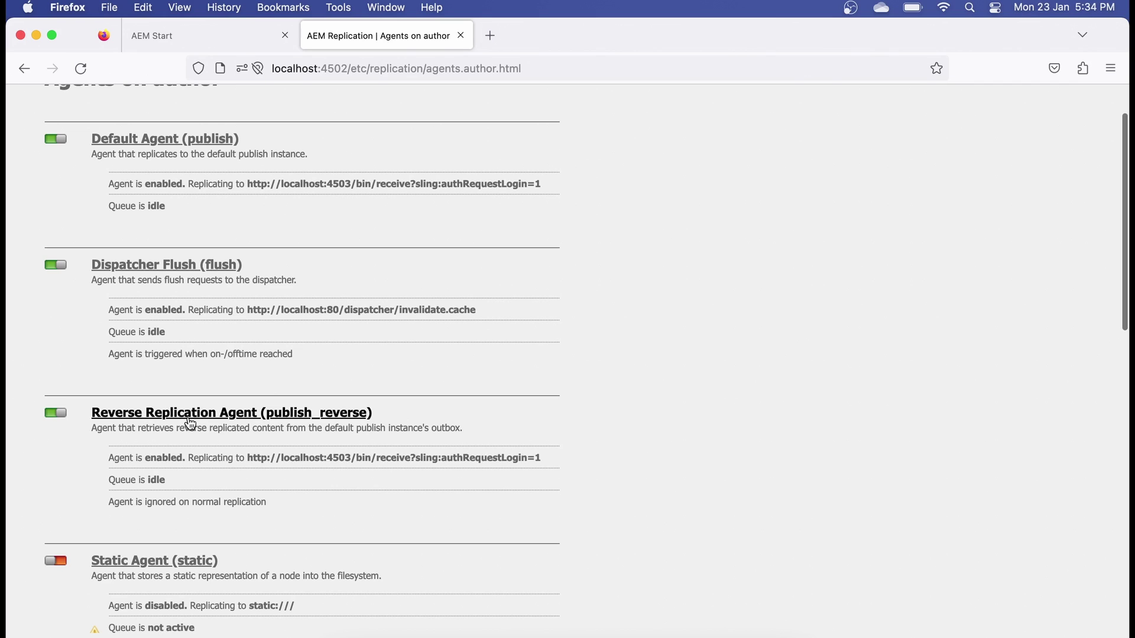
scroll(111, 483, "down", 5)
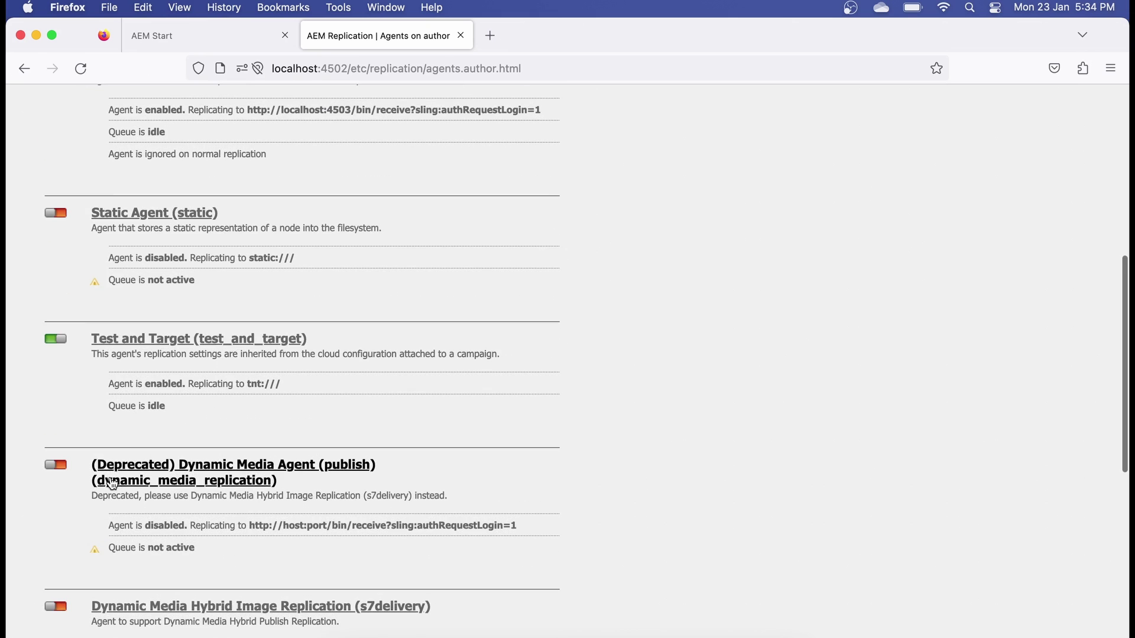
scroll(189, 435, "down", 9)
scroll(189, 435, "down", 4)
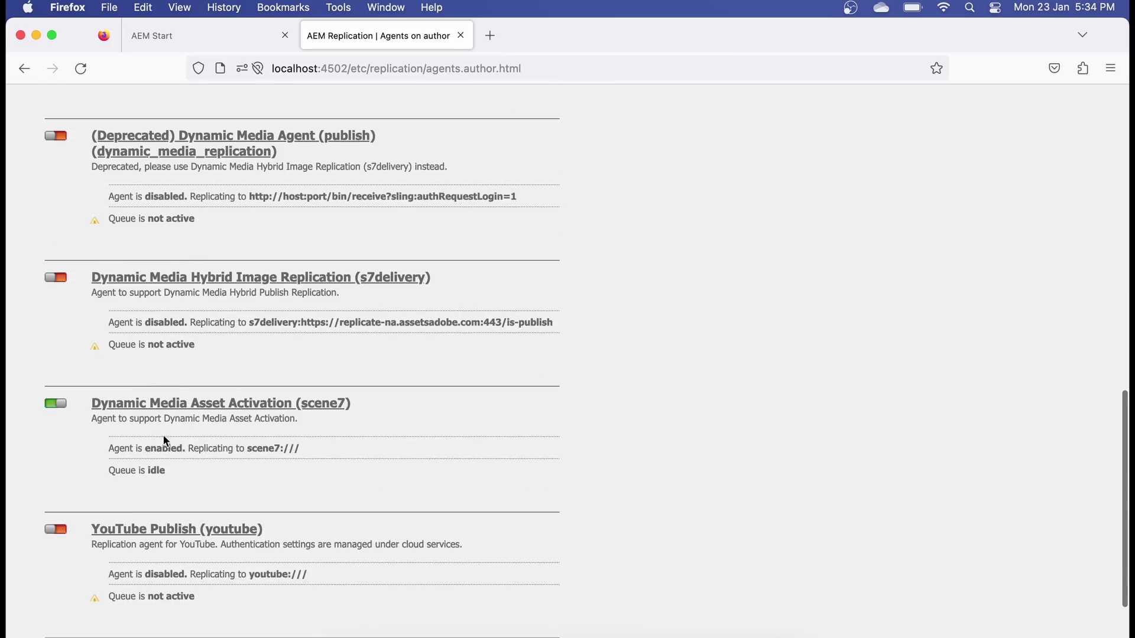
scroll(246, 421, "up", 1)
scroll(246, 422, "up", 20)
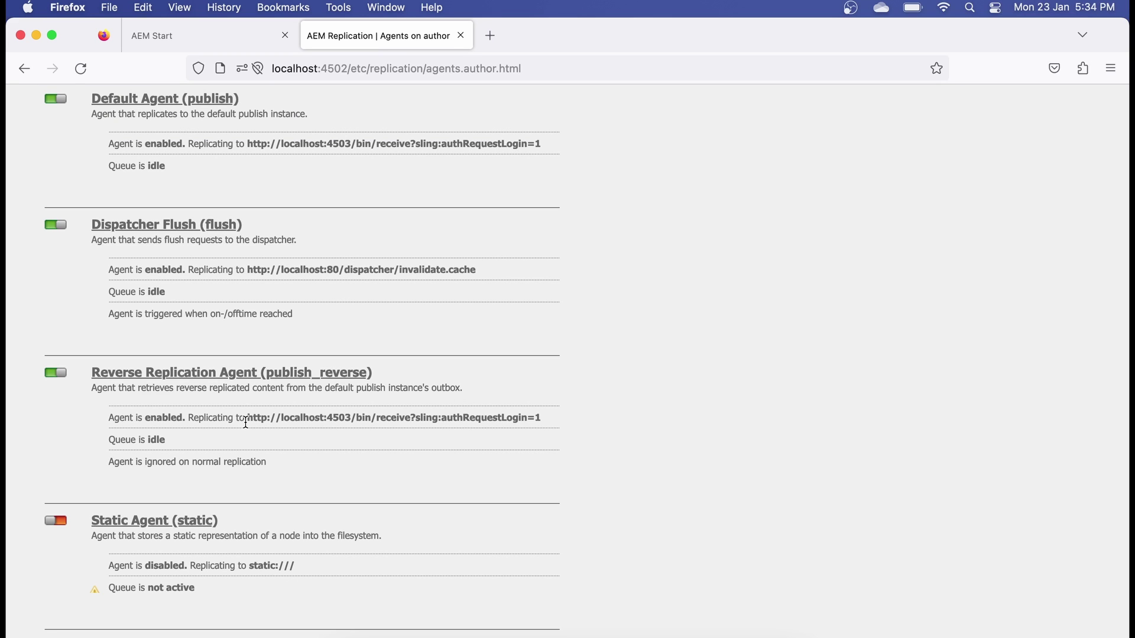
scroll(246, 422, "up", 3)
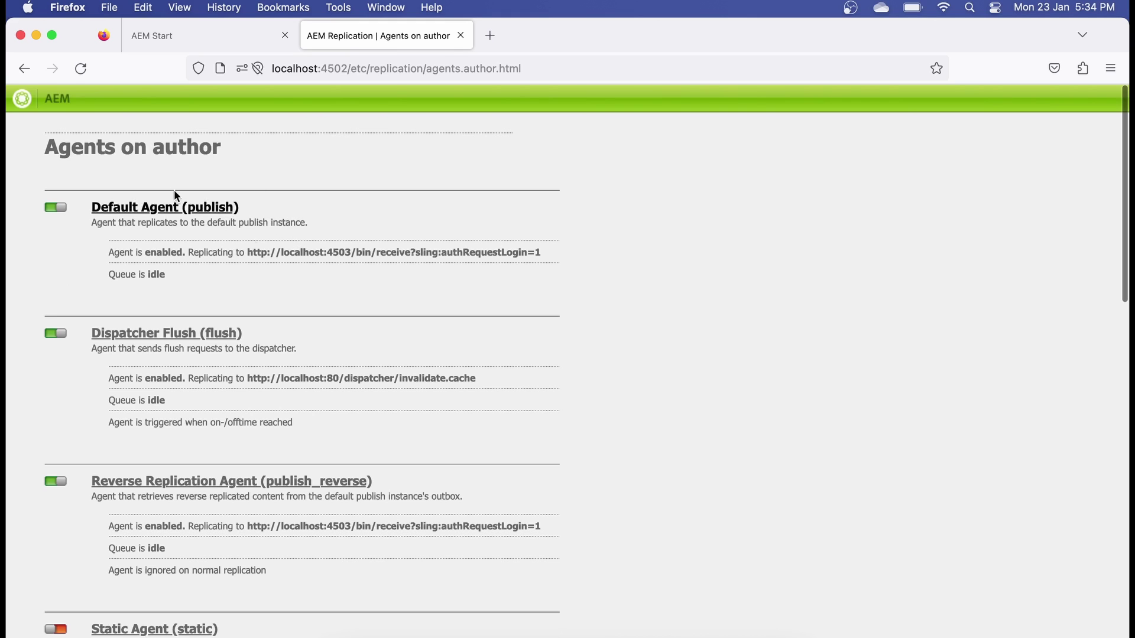
left_click(24, 69)
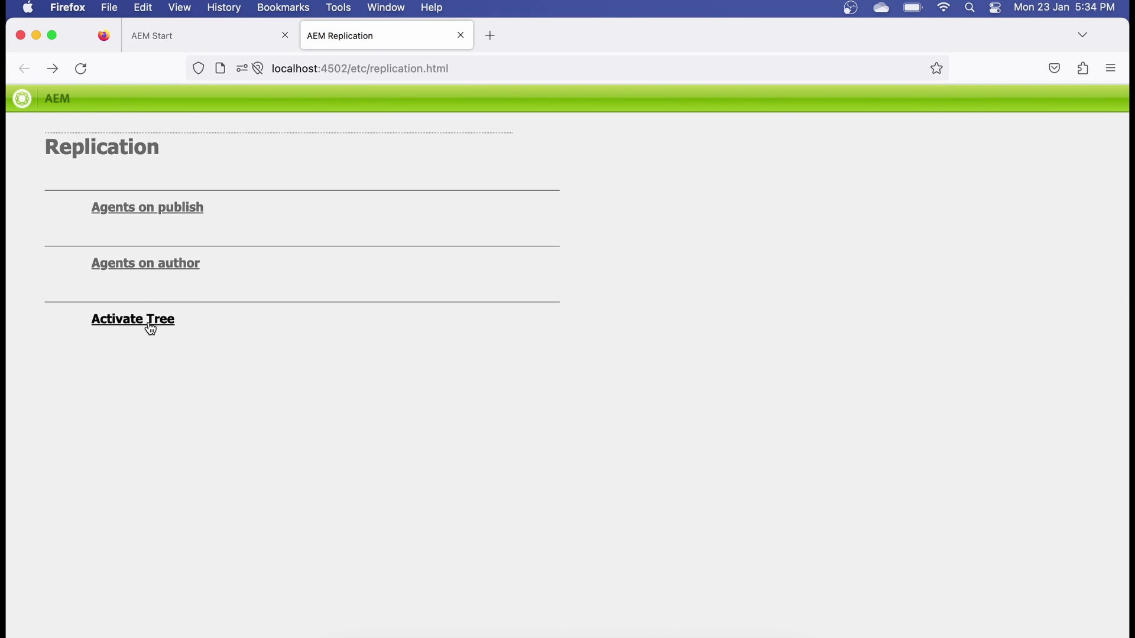
left_click(148, 325)
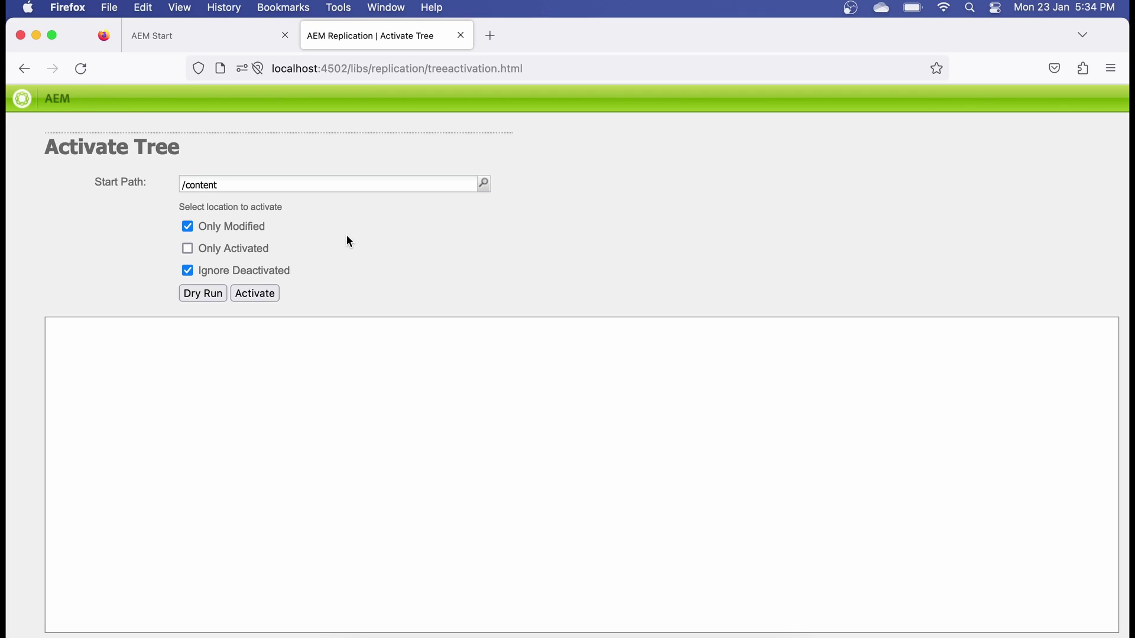
left_click(483, 185)
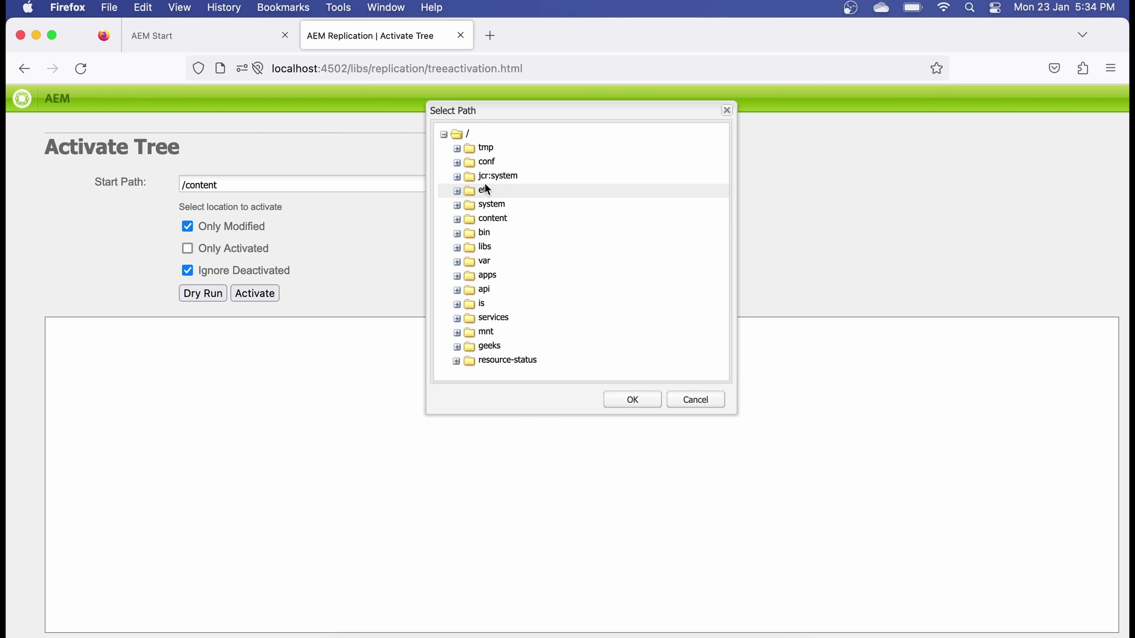
left_click(456, 219)
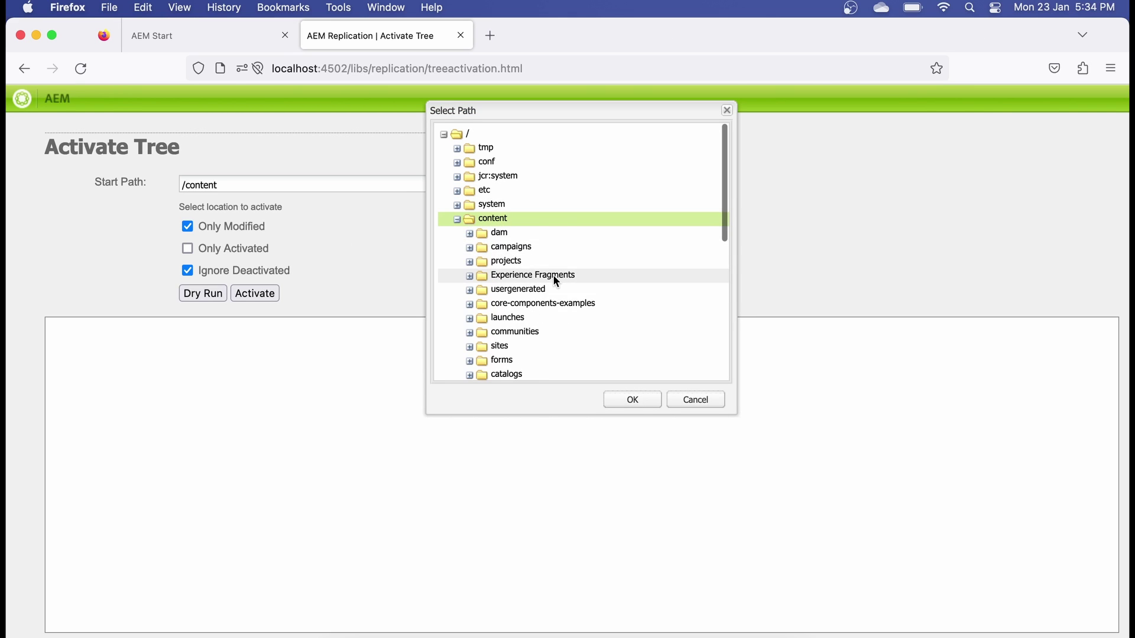
scroll(556, 278, "down", 3)
double_click(517, 279)
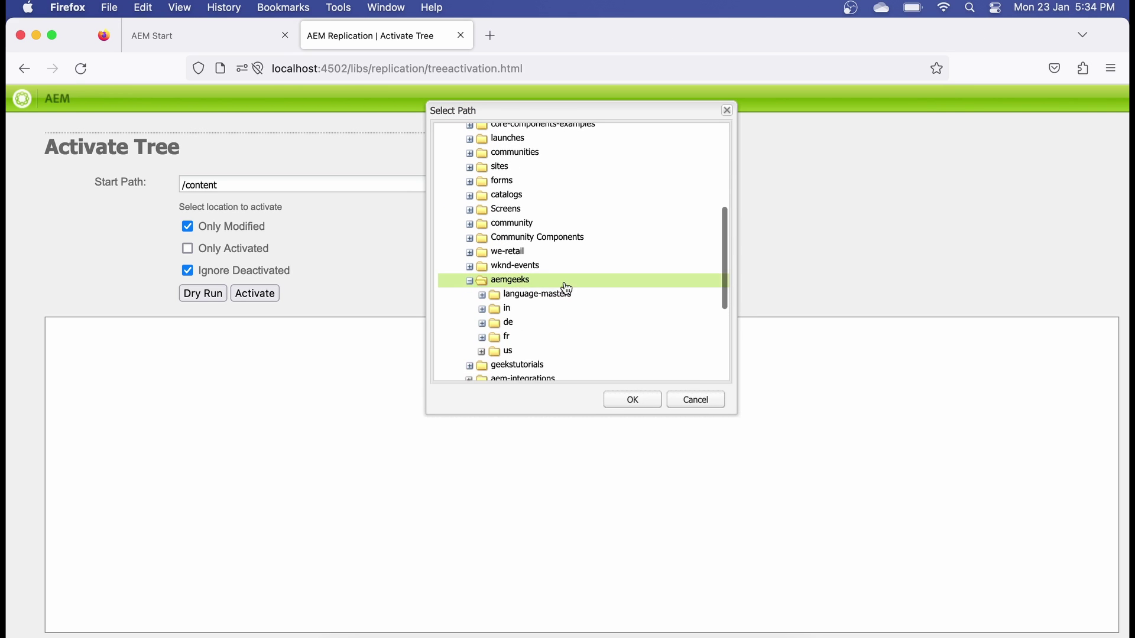
left_click(619, 392)
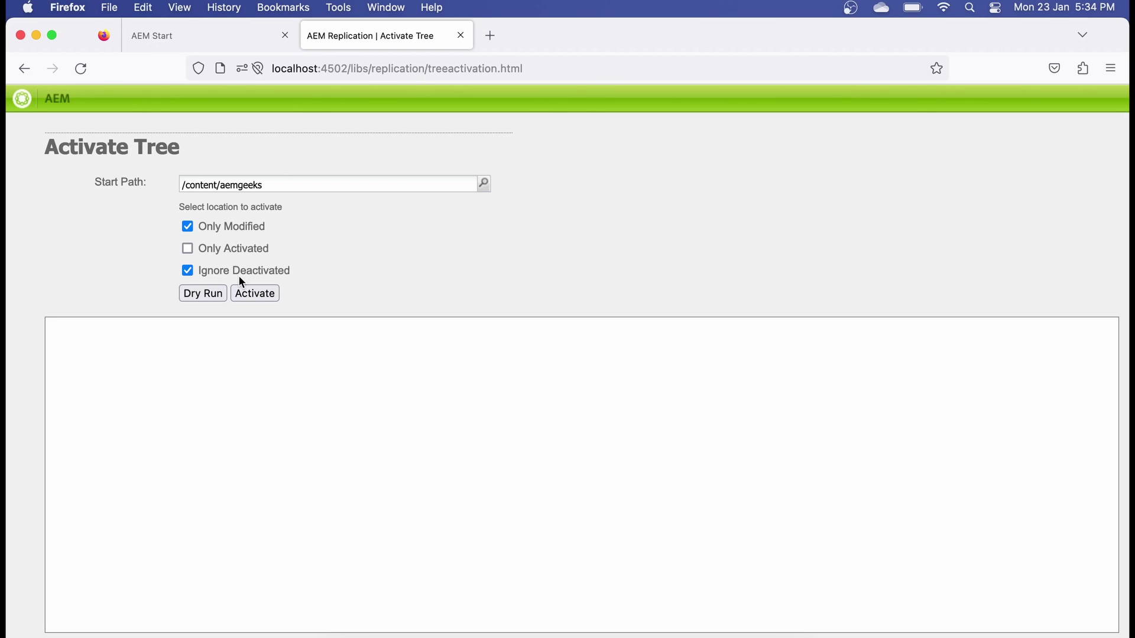
left_click(188, 227)
left_click(256, 274)
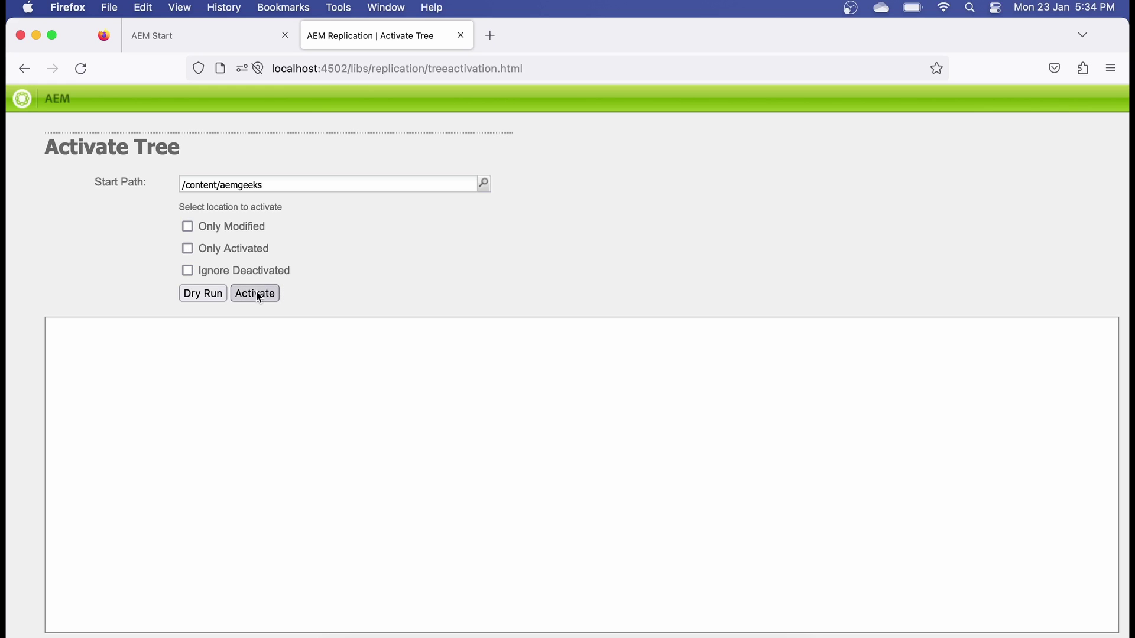
triple_click(275, 184)
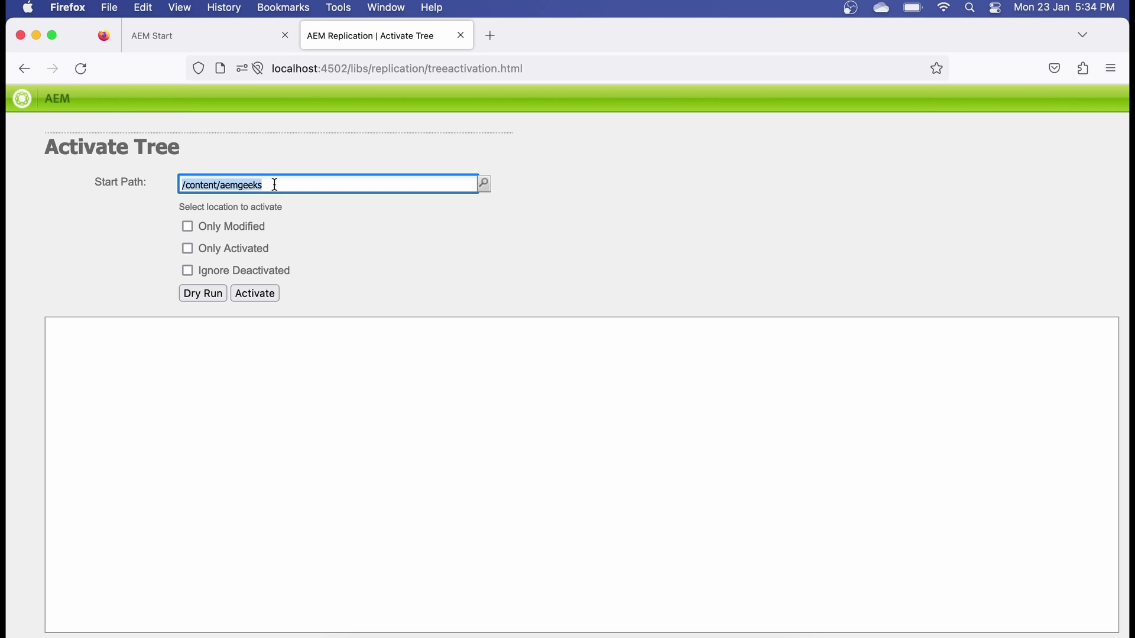
left_click(274, 185)
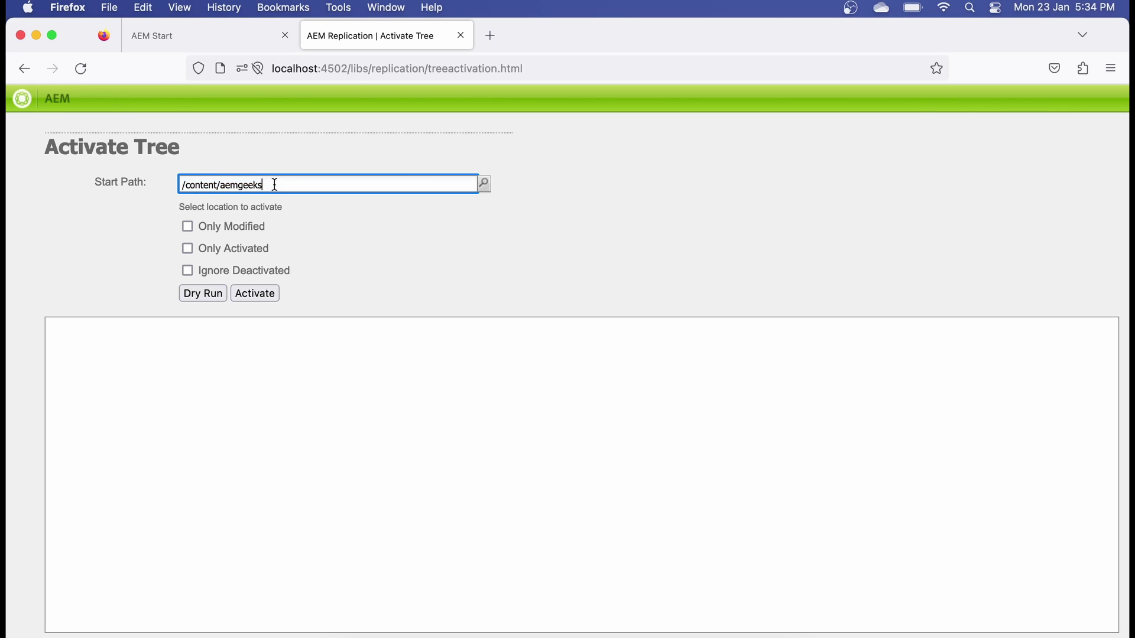
key("super+bracketleft")
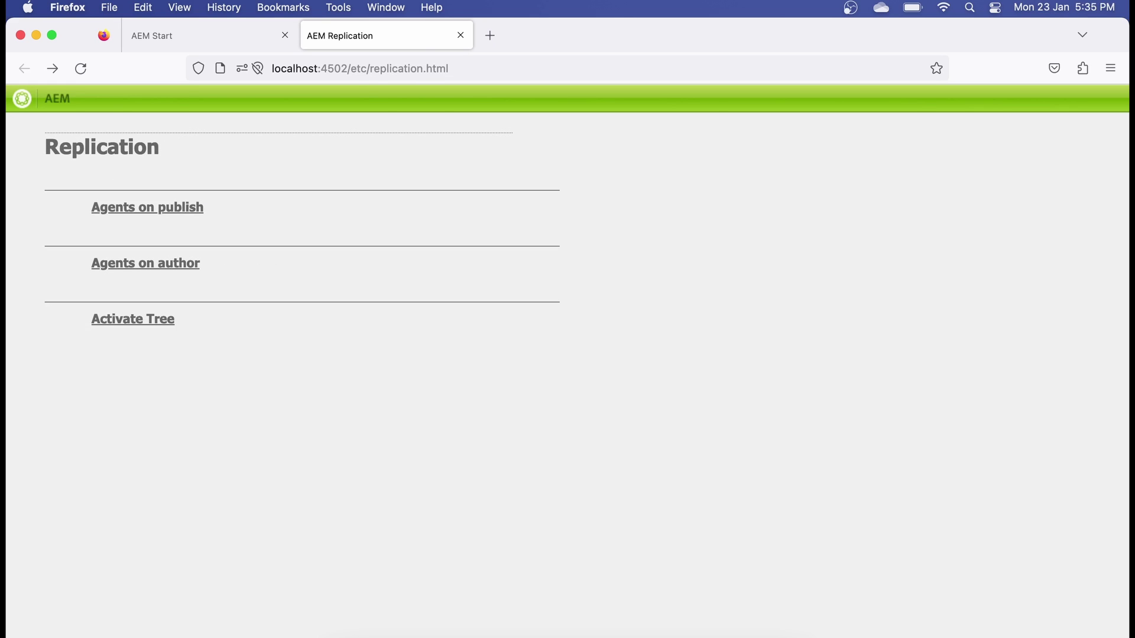
- Open the Agents on author list and scroll through it
left_click(143, 268)
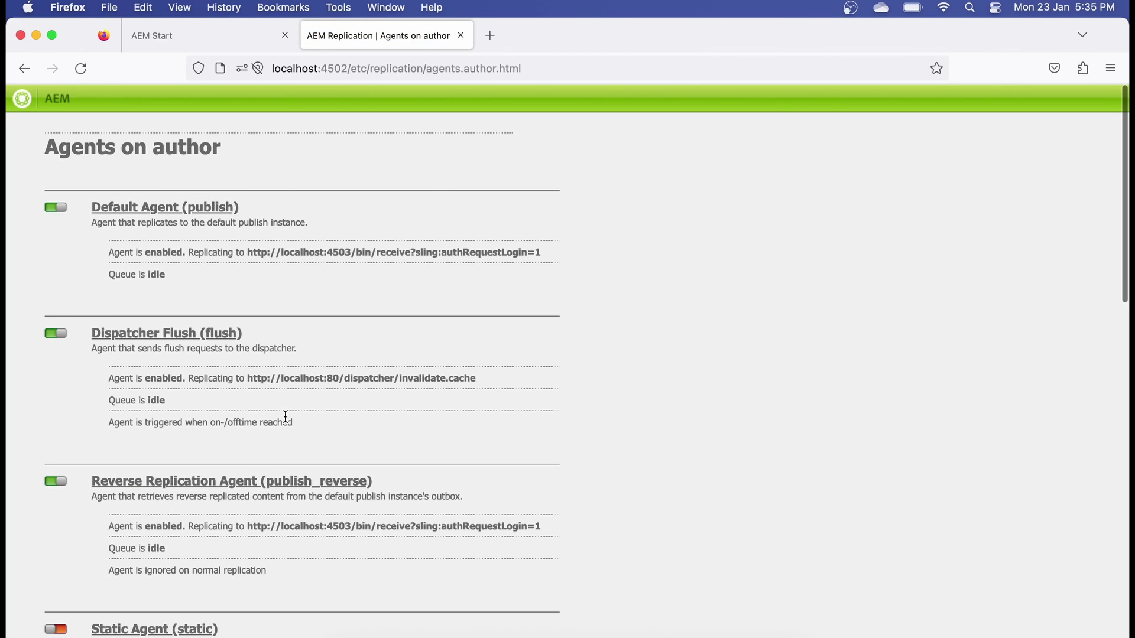
scroll(285, 421, "down", 15)
scroll(285, 416, "down", 3)
scroll(285, 416, "up", 20)
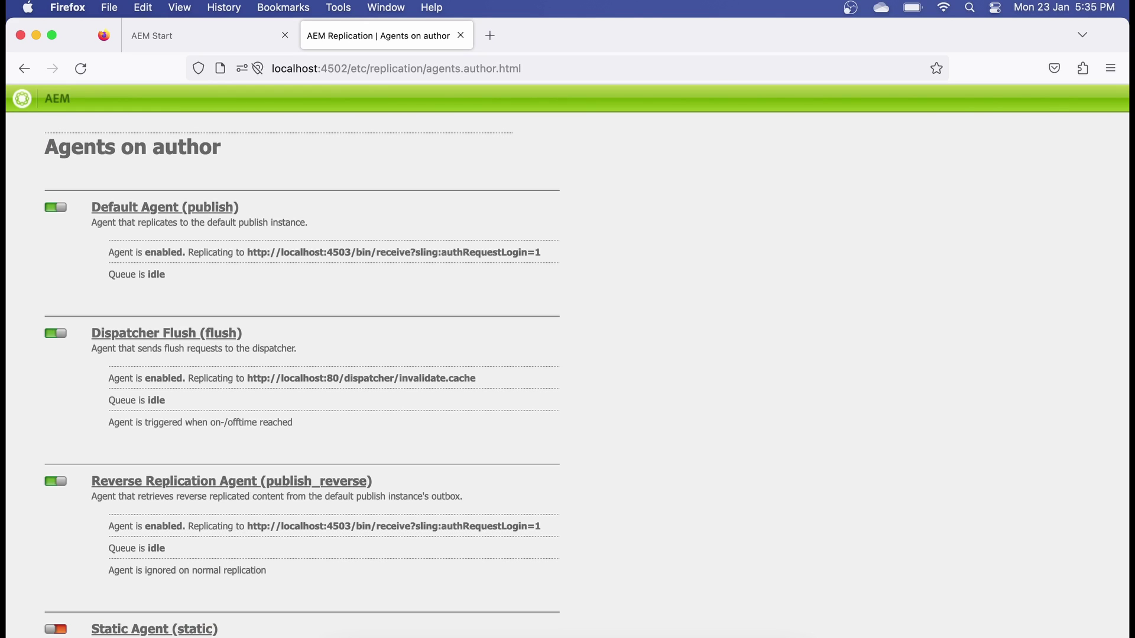
- Change the port in the page address from 4503 to 4502
left_click(347, 69)
key("BackSpace")
type("2")
left_click_drag(351, 69, 264, 70)
key("super+c")
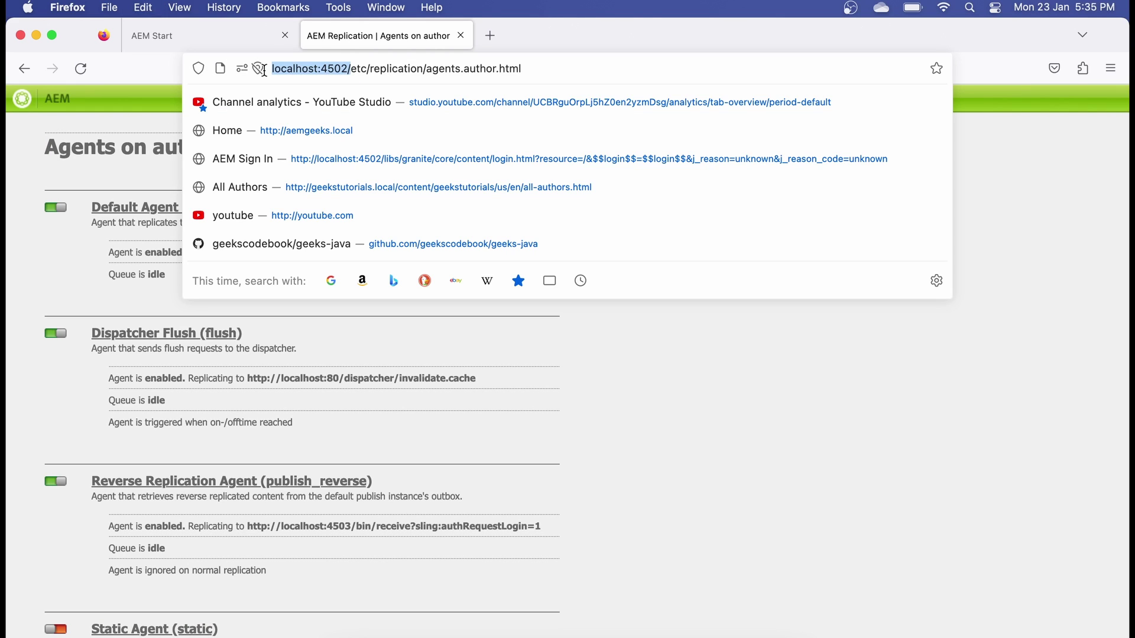
- Load localhost:4502/miscadmin in a new tab and open Replication > Agents on author
left_click(492, 34)
left_click(440, 67)
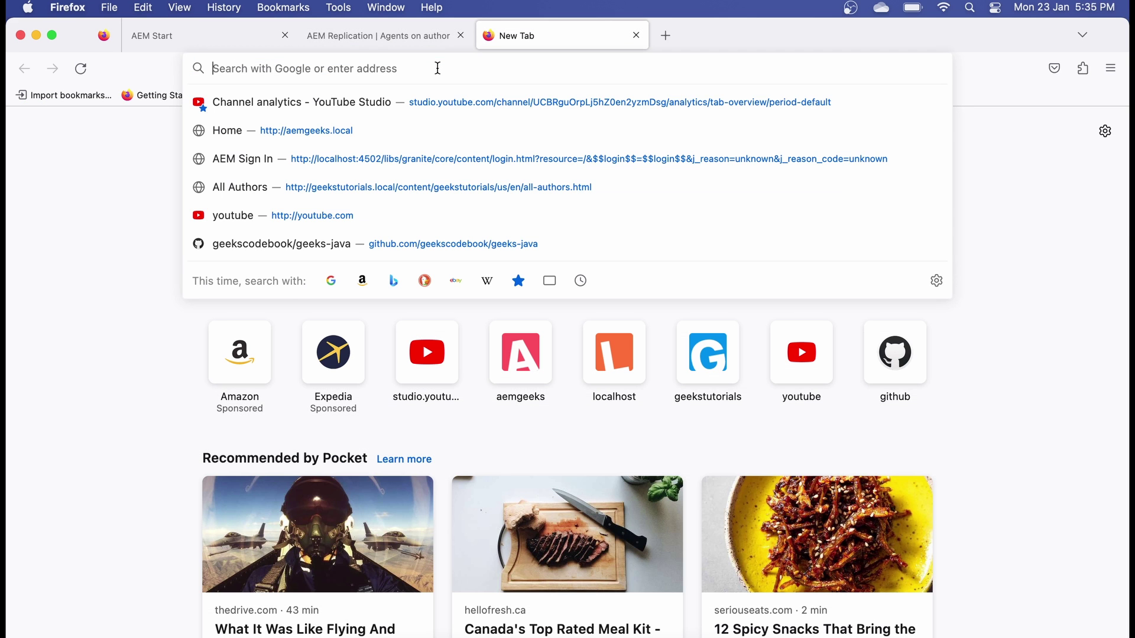
key("super+v")
type("miscadmi")
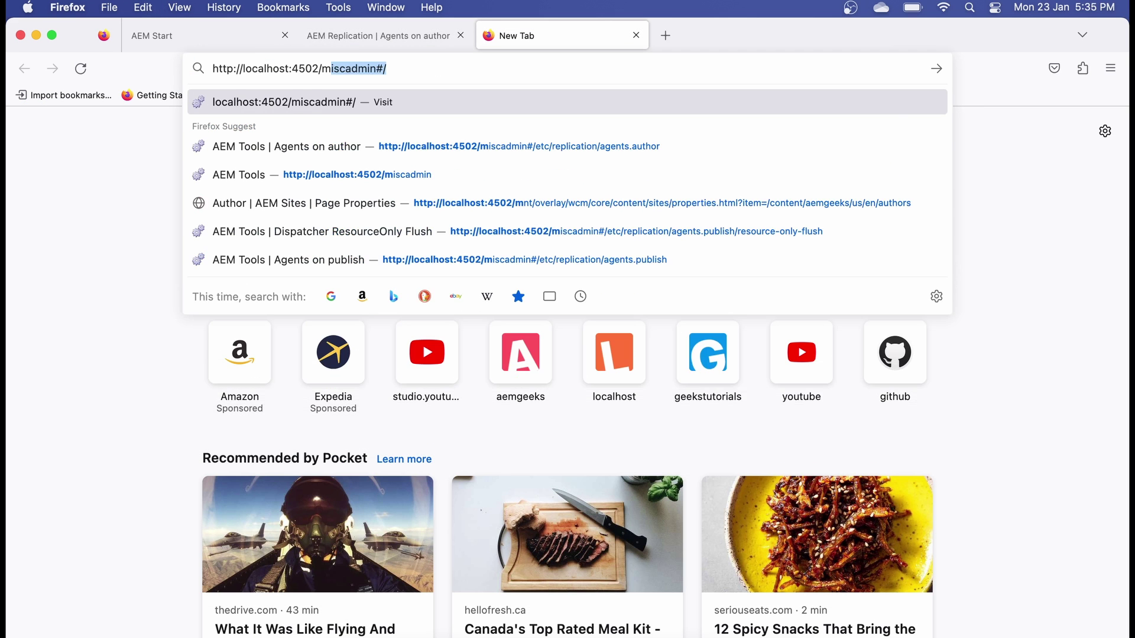
type("n")
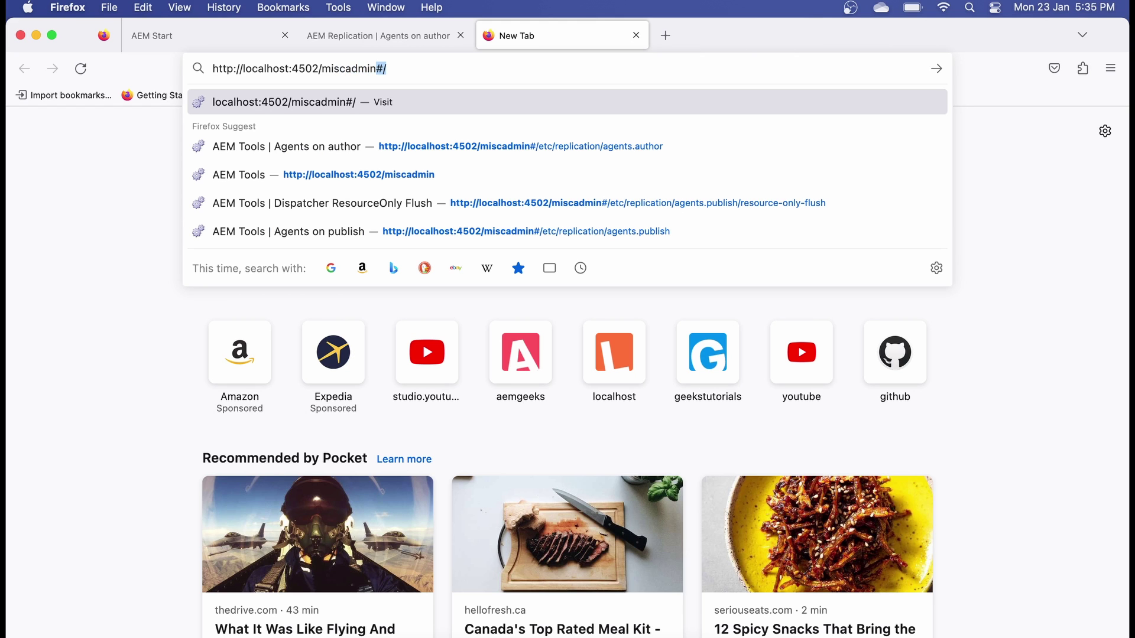
key("Return")
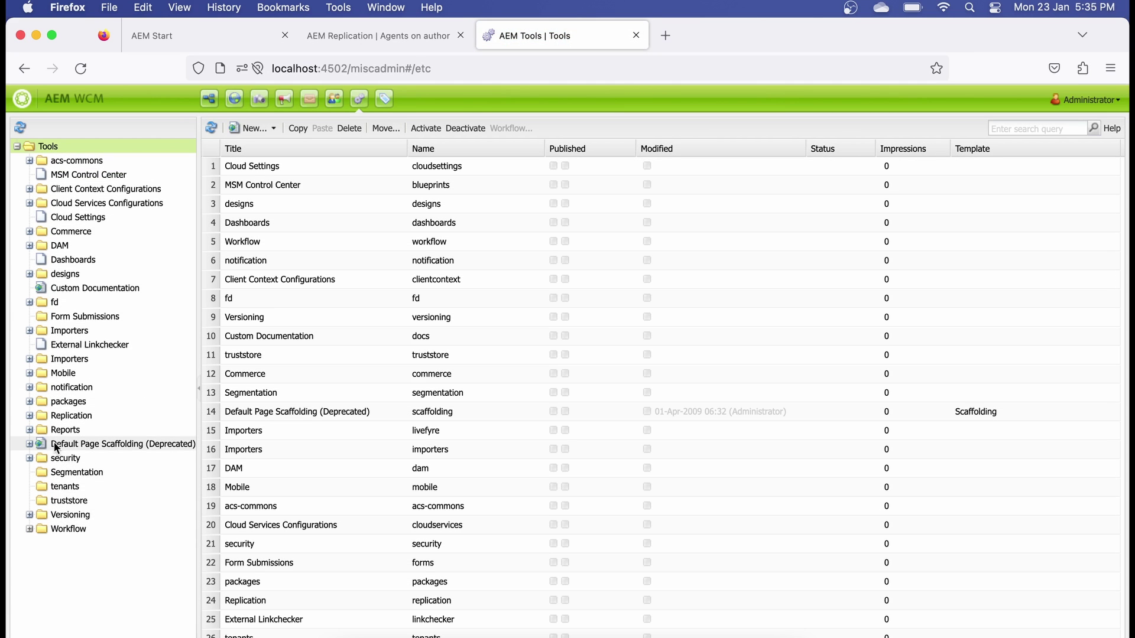
left_click(33, 417)
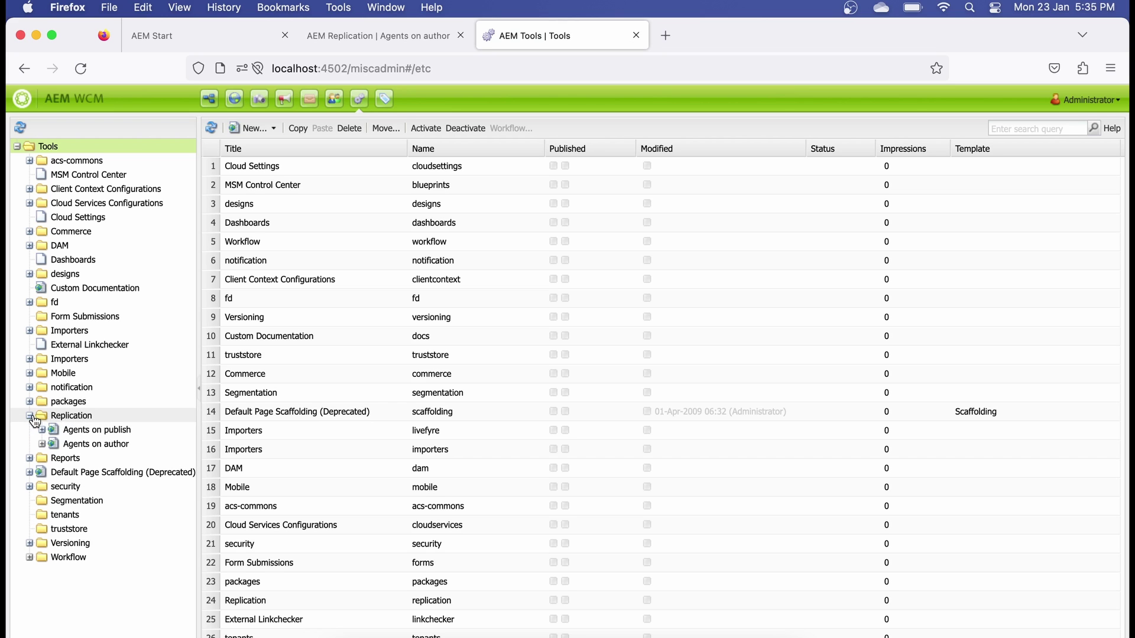
left_click(63, 445)
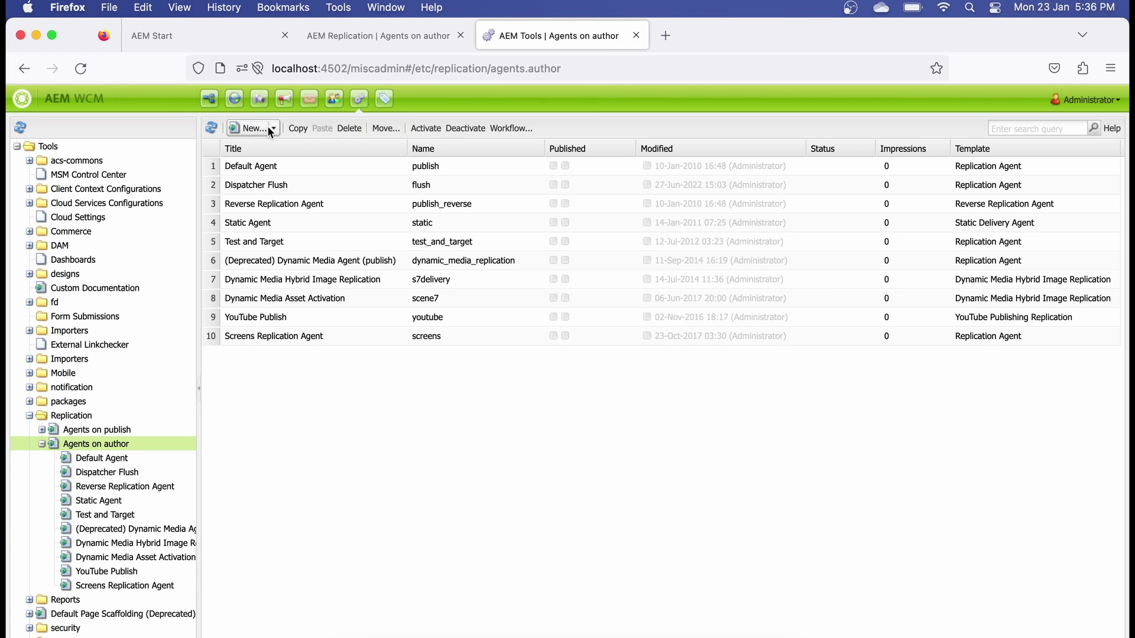
- Create a new page from the Replication Agent template titled 'Test Replication'
left_click(271, 128)
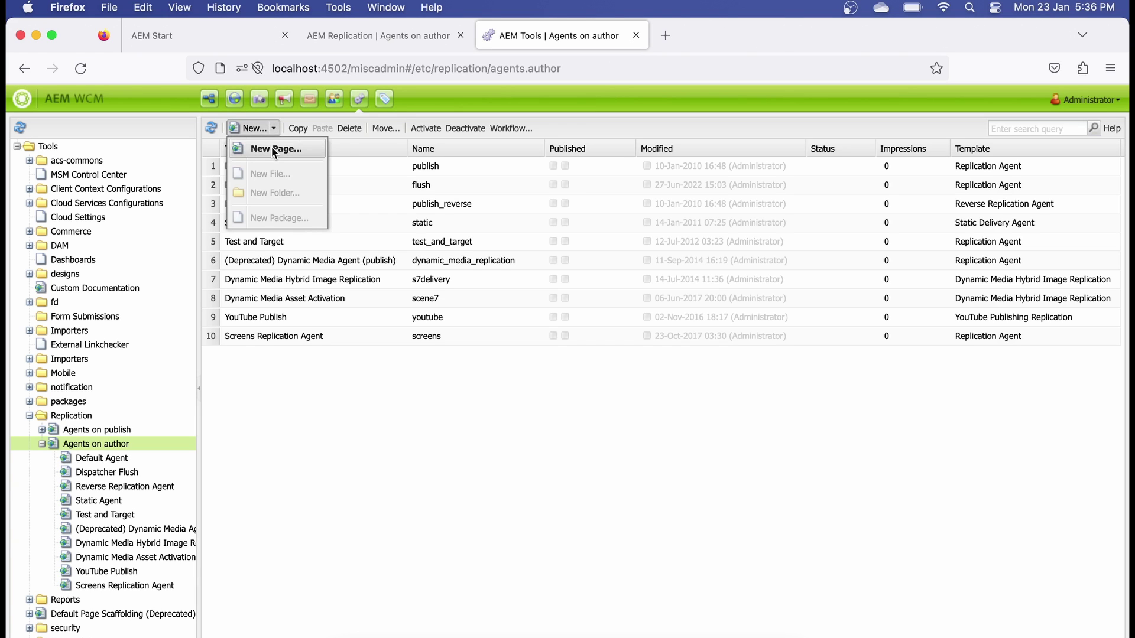
left_click(271, 148)
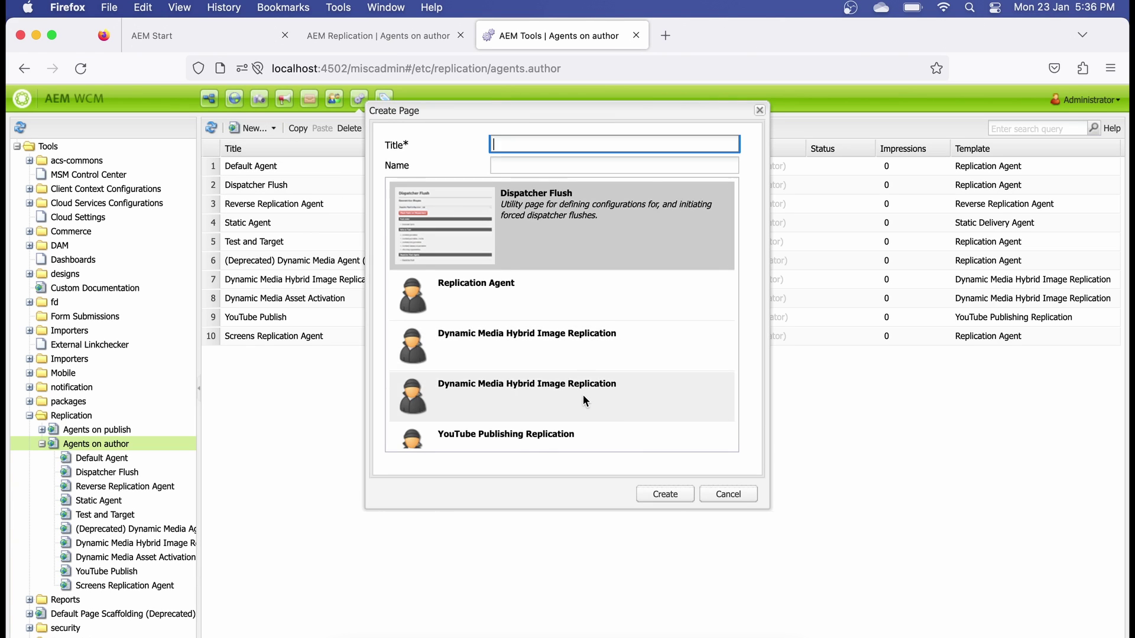
scroll(583, 394, "down", 3)
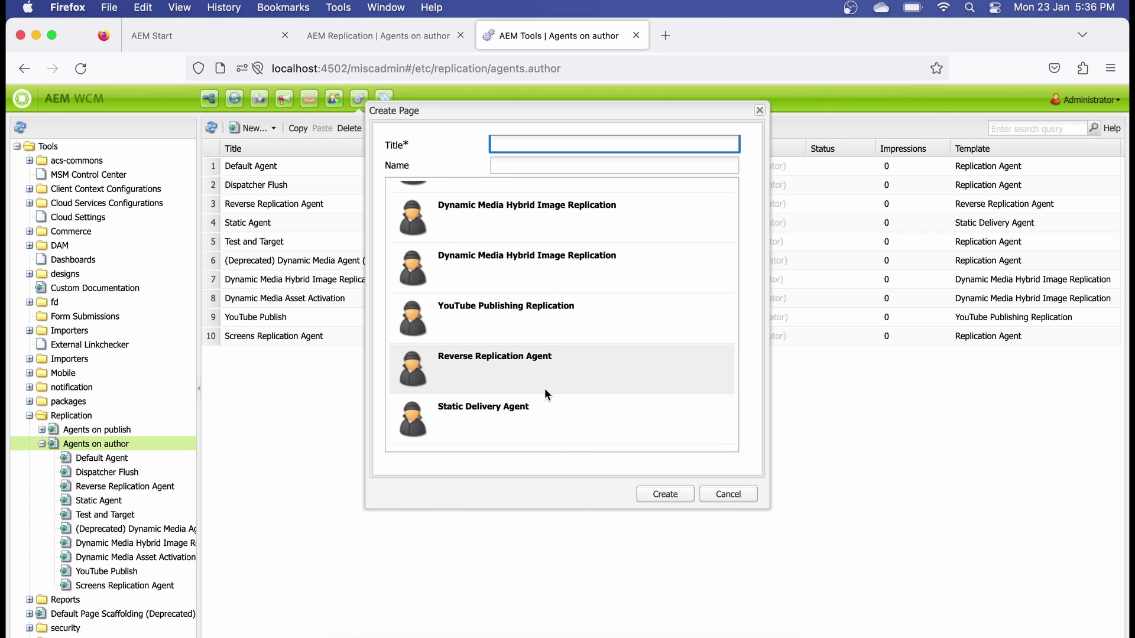
scroll(544, 387, "up", 3)
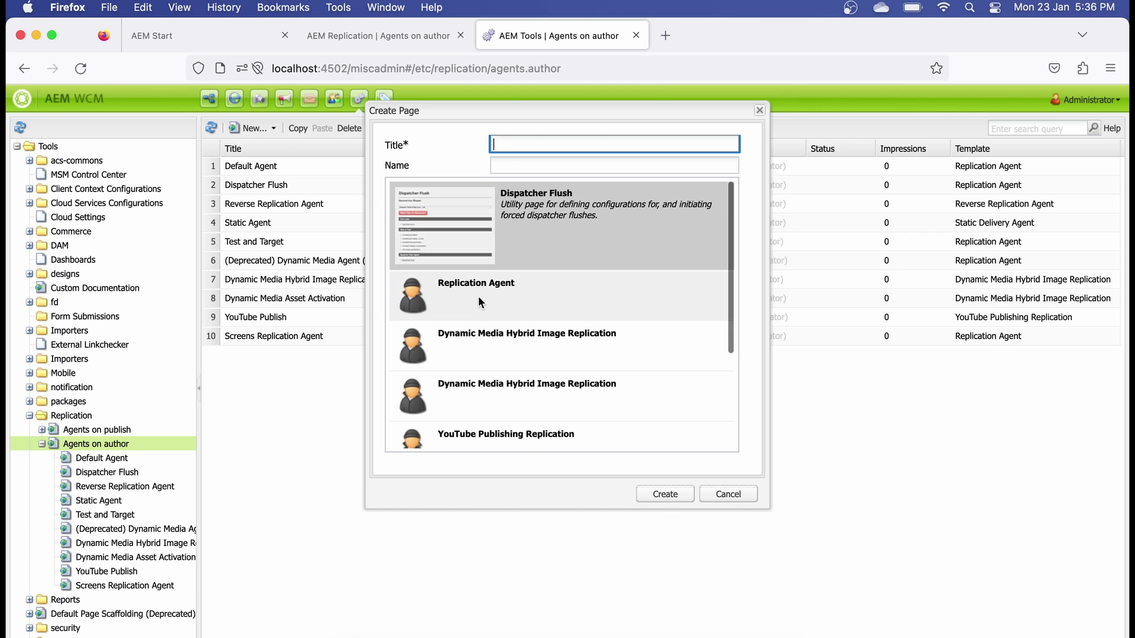
left_click(478, 296)
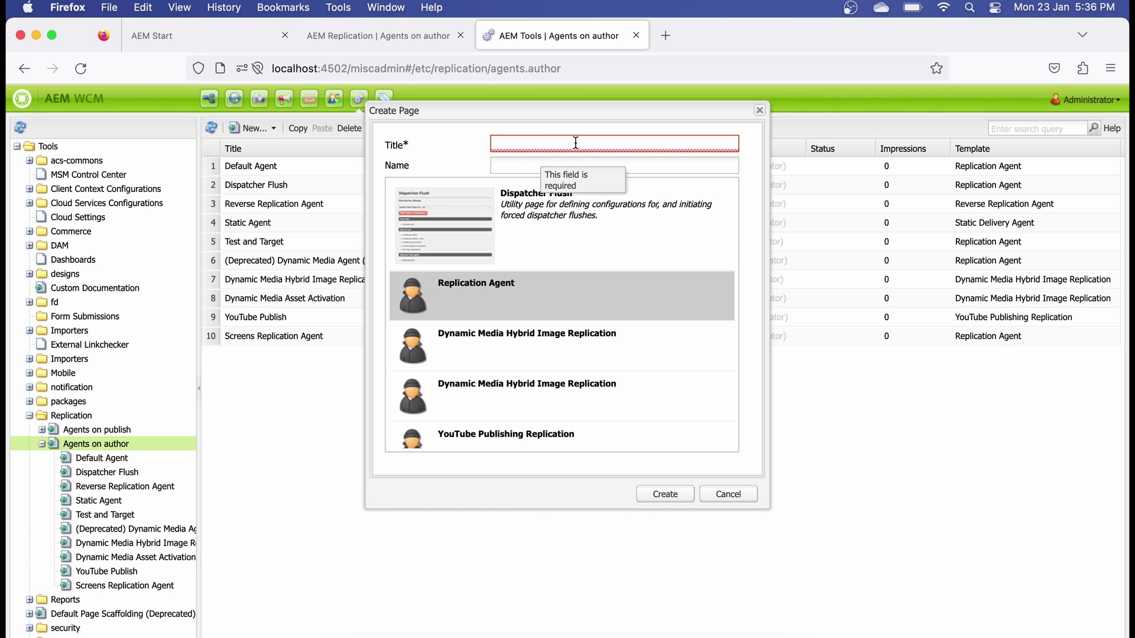
left_click(522, 145)
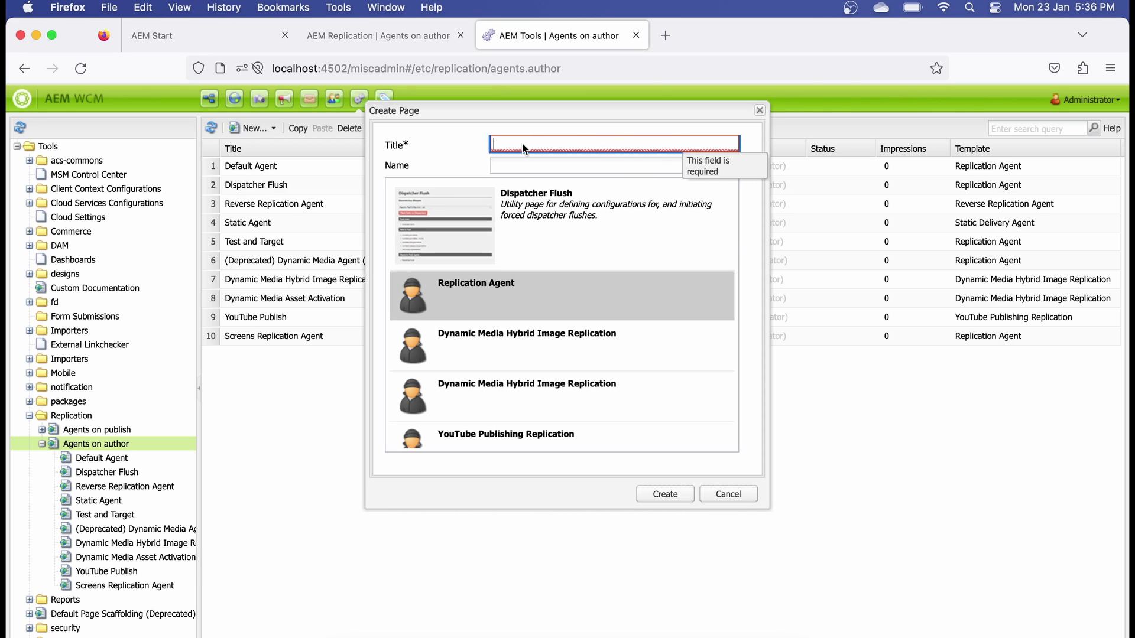
type("Test ")
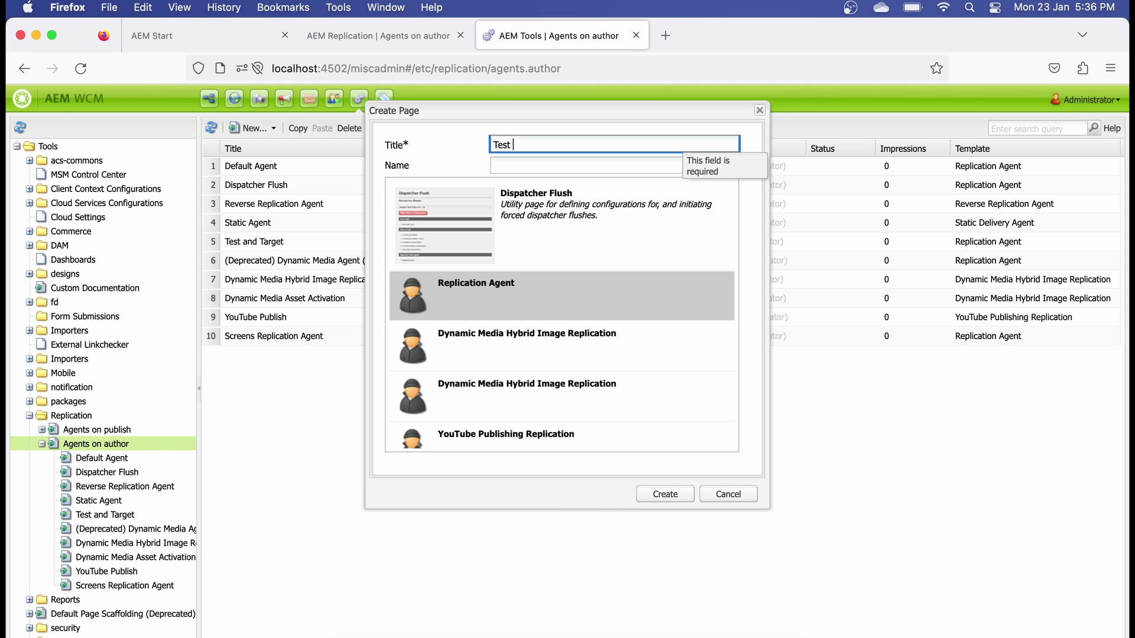
type("Replication")
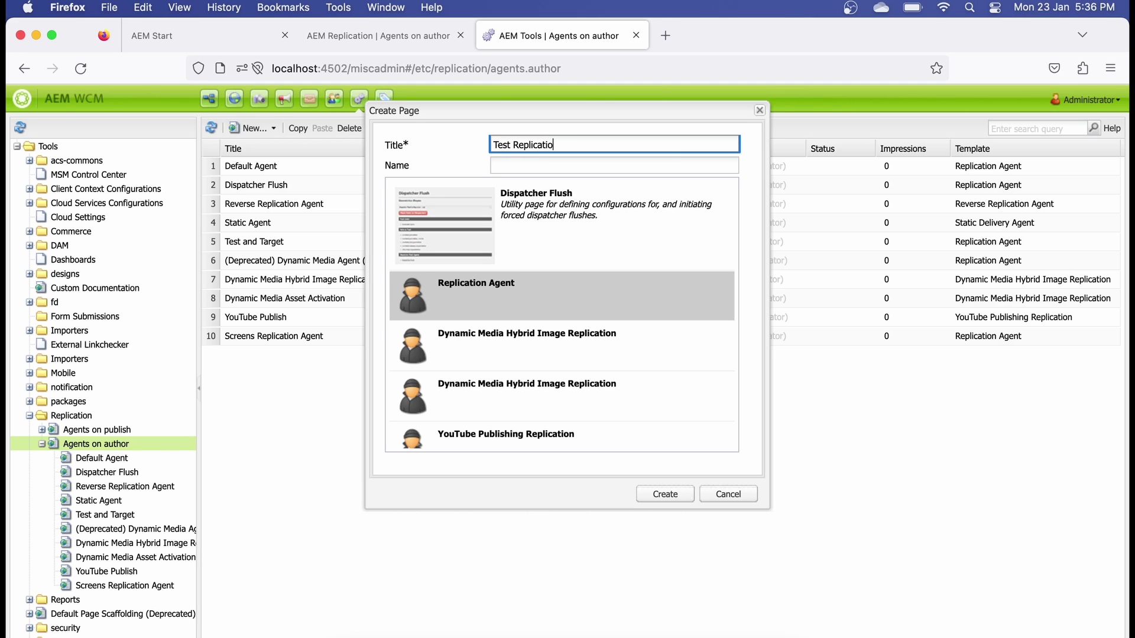
left_click(477, 297)
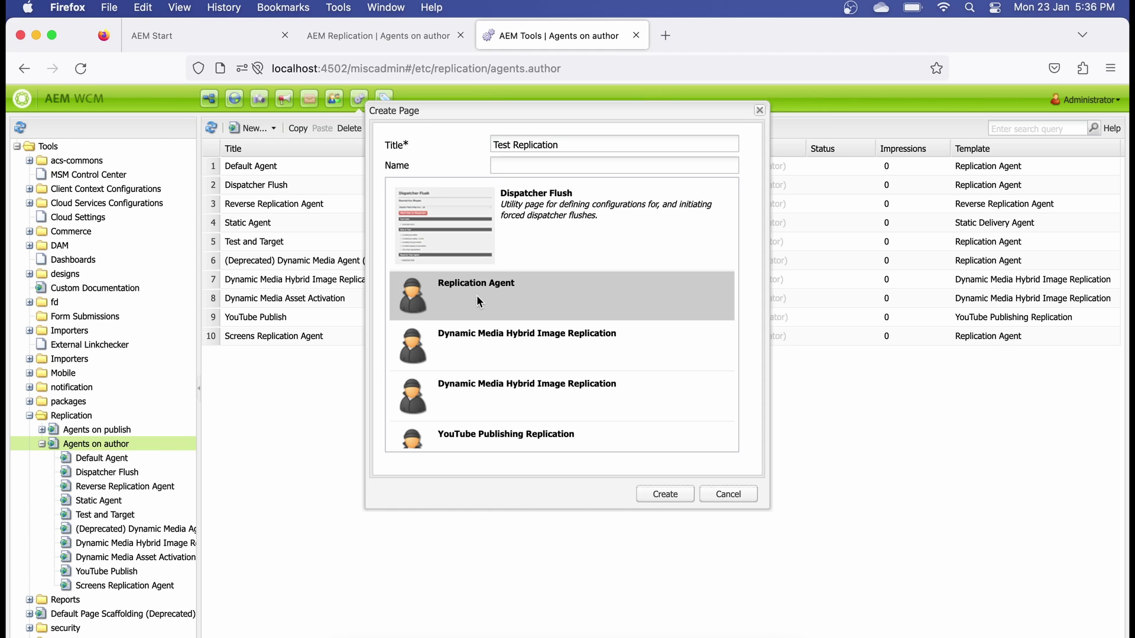
left_click(671, 494)
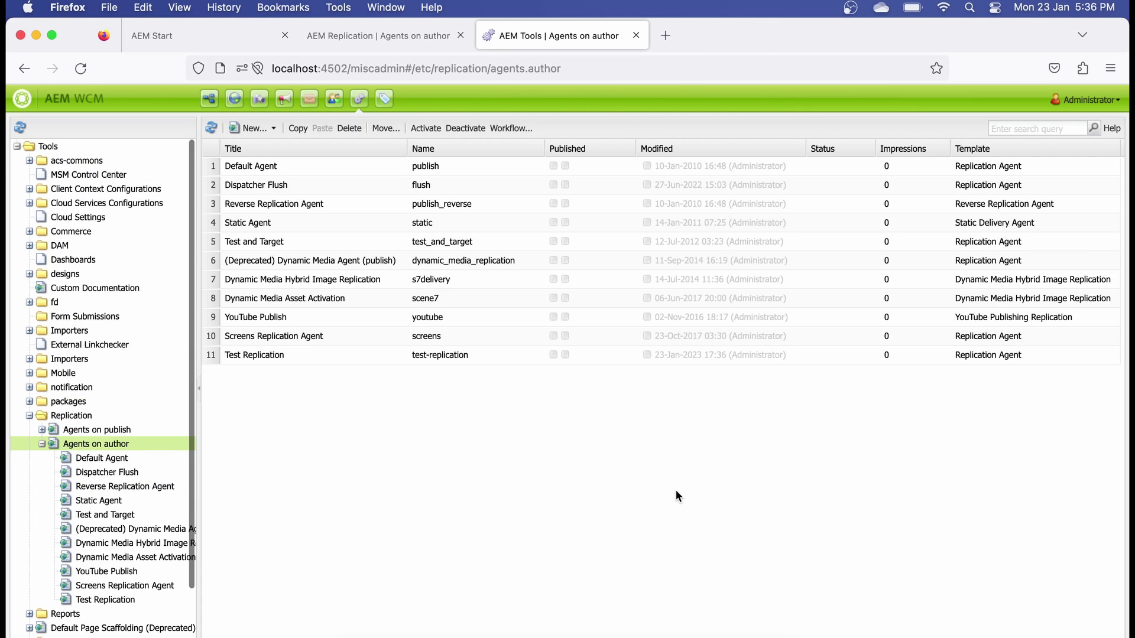
- Open the Test Replication page, edit its Agent Settings and tick Enabled
double_click(318, 355)
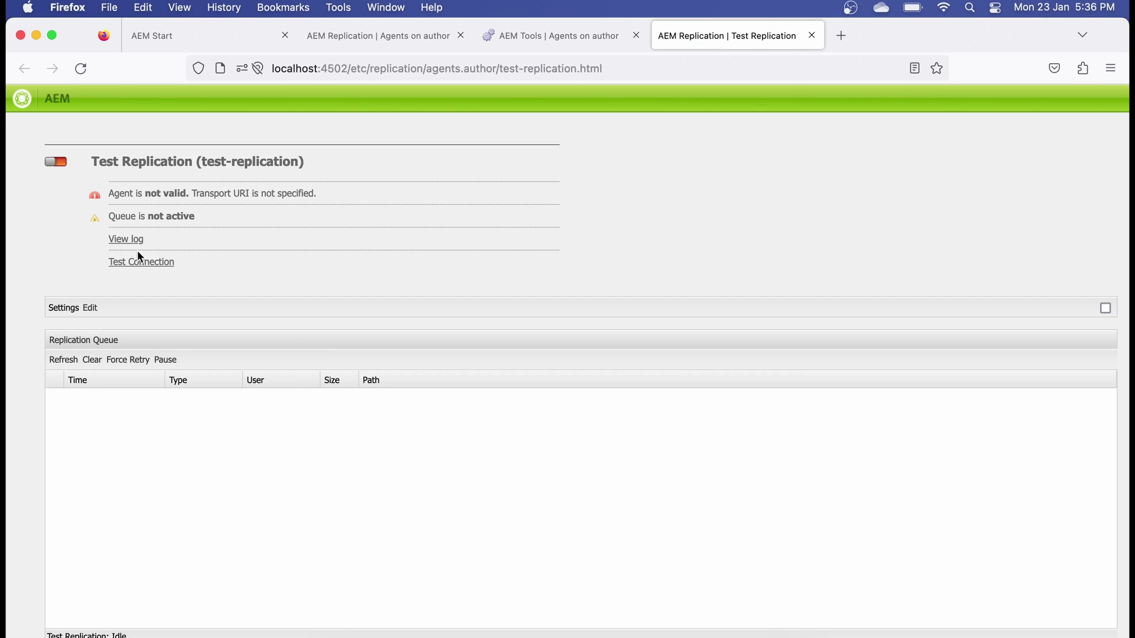
left_click(88, 308)
left_click(510, 260)
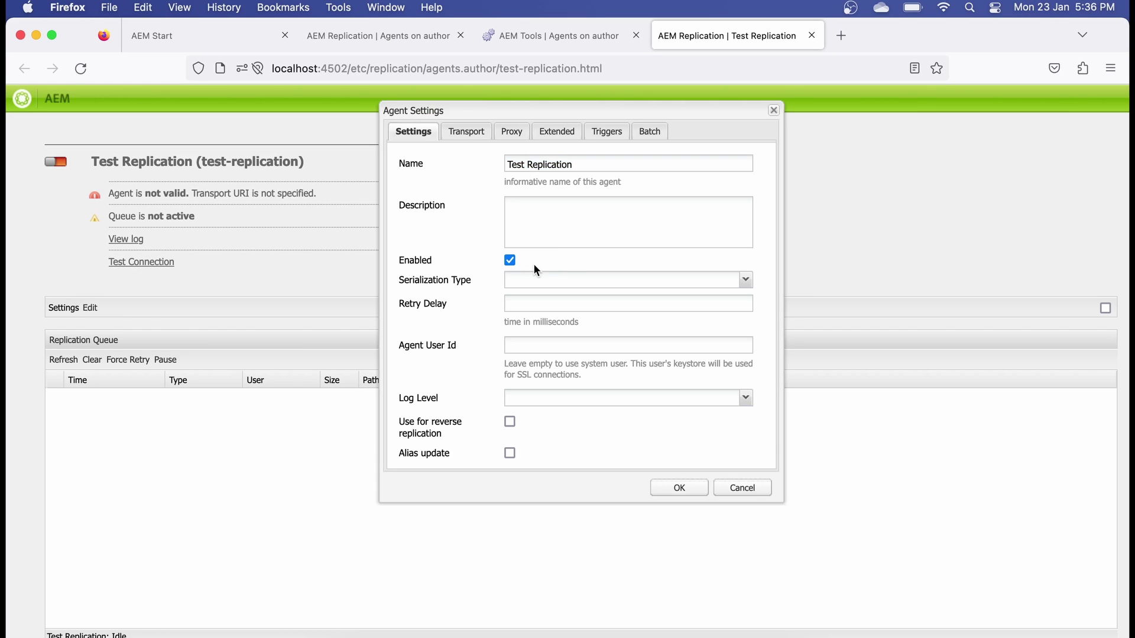
- Set Serialization Type to Default, then bring up the Transport settings
left_click(745, 282)
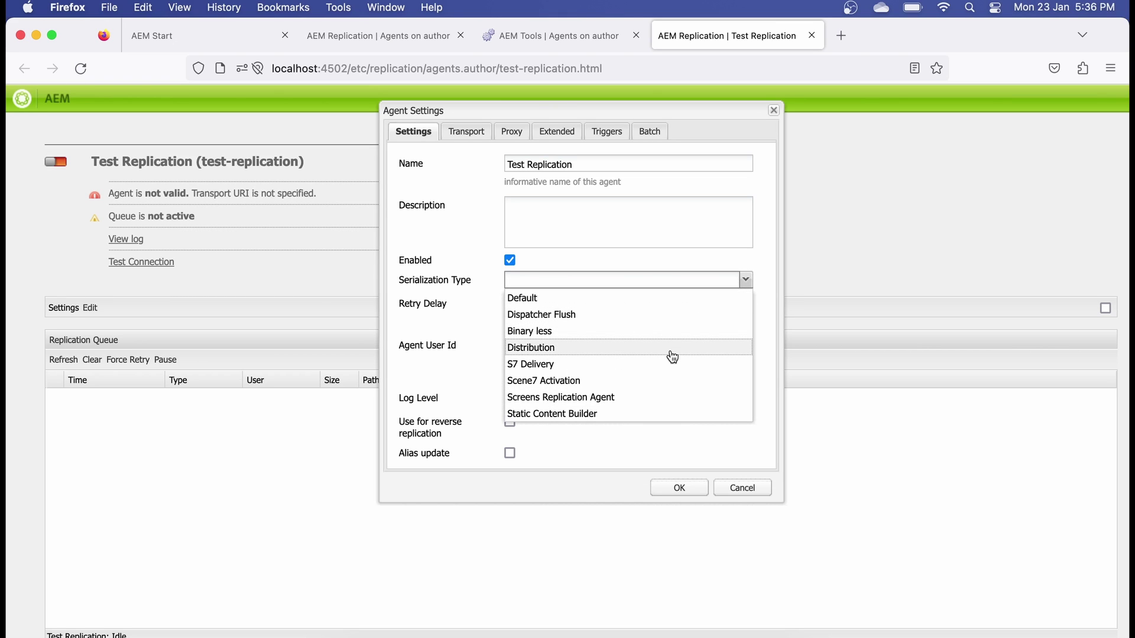
left_click(602, 301)
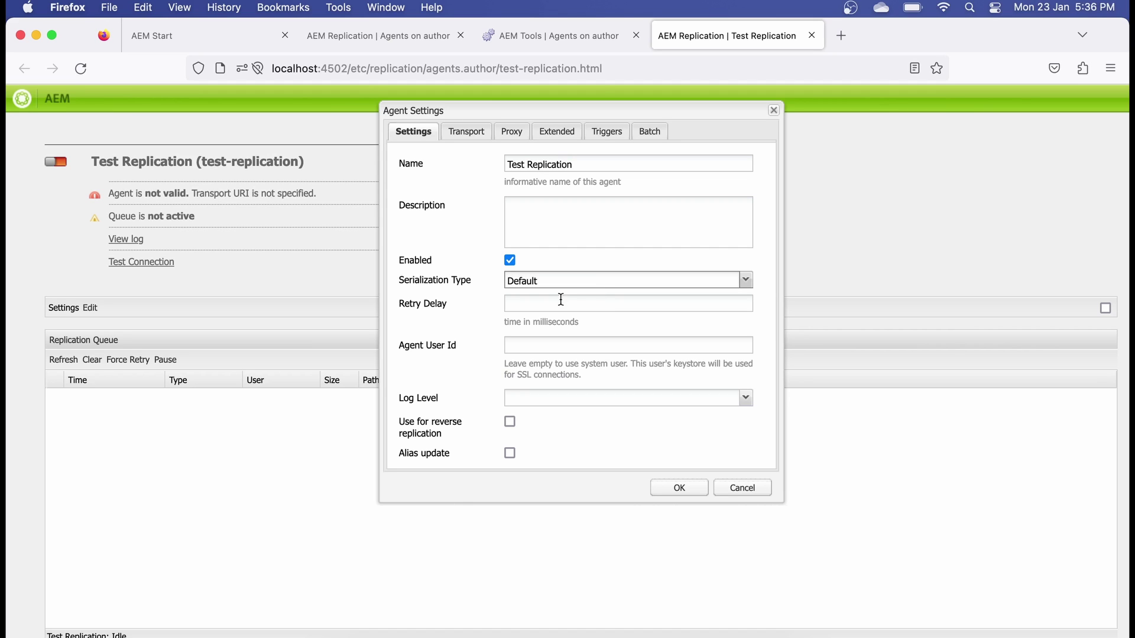
scroll(584, 357, "down", 1)
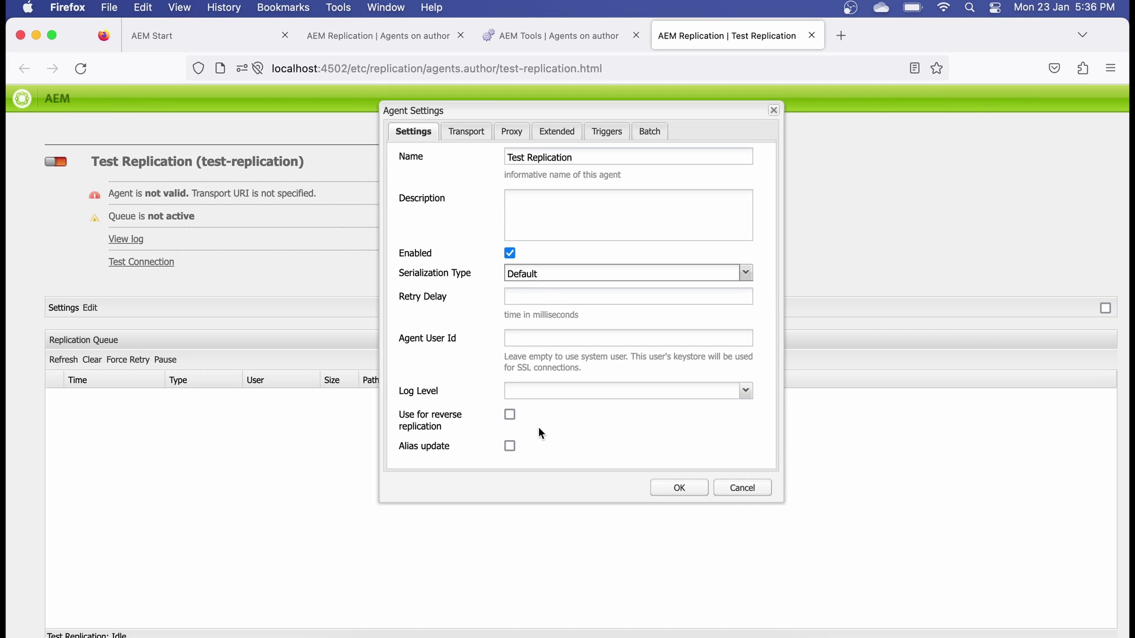
left_click(470, 131)
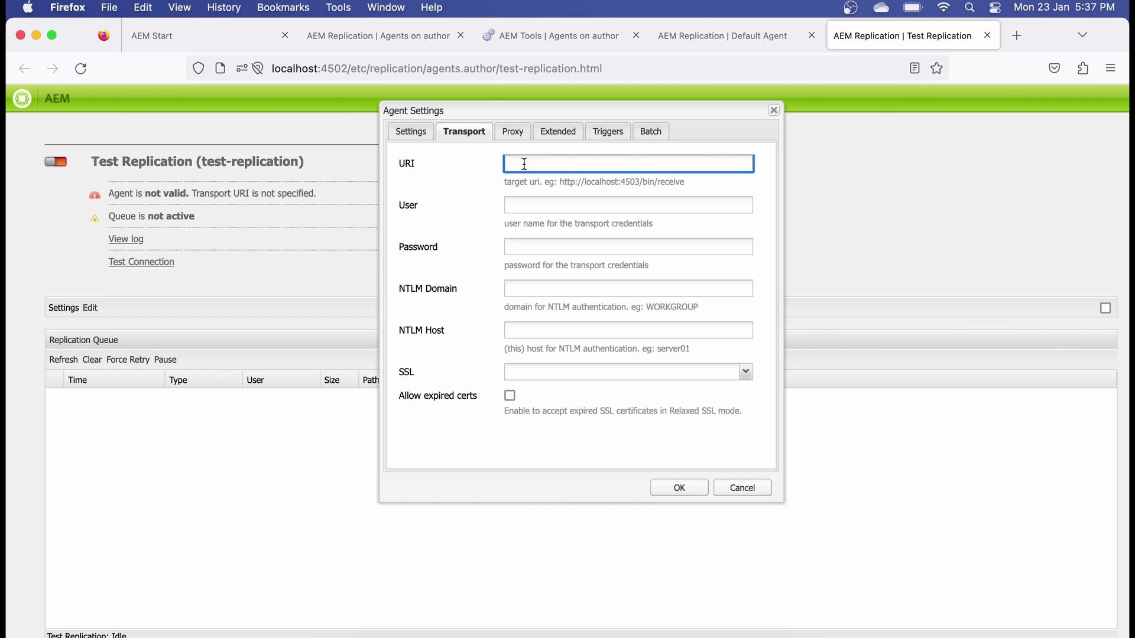
type("http://localhost:4503/bin/receive?sling:authRequestLogin=1")
left_click_drag(588, 168, 498, 169)
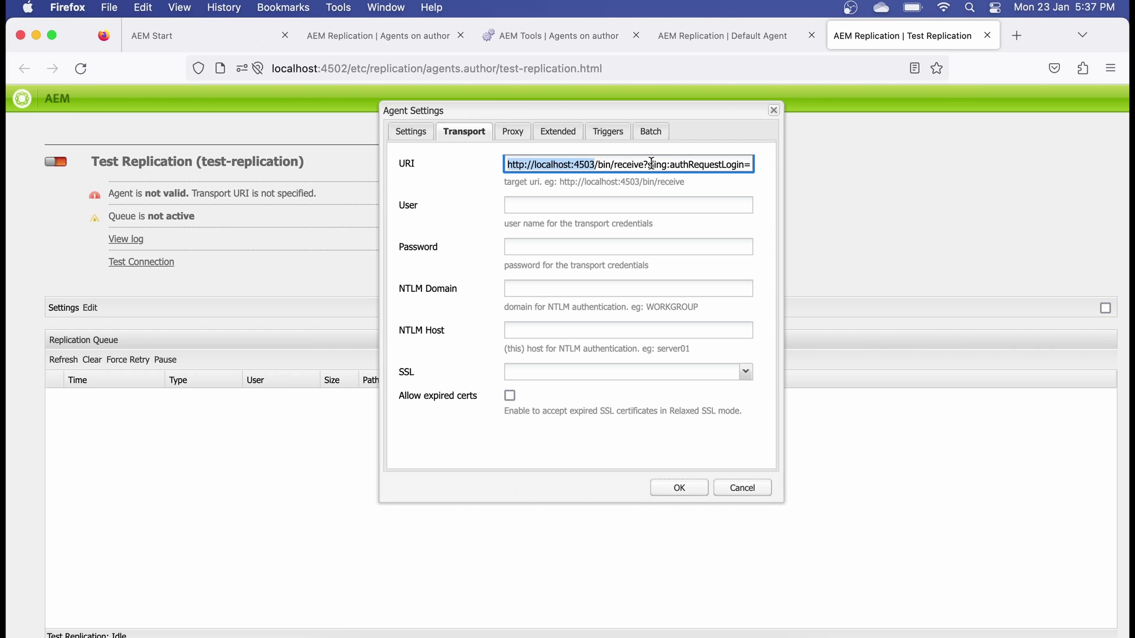
left_click_drag(649, 169, 768, 172)
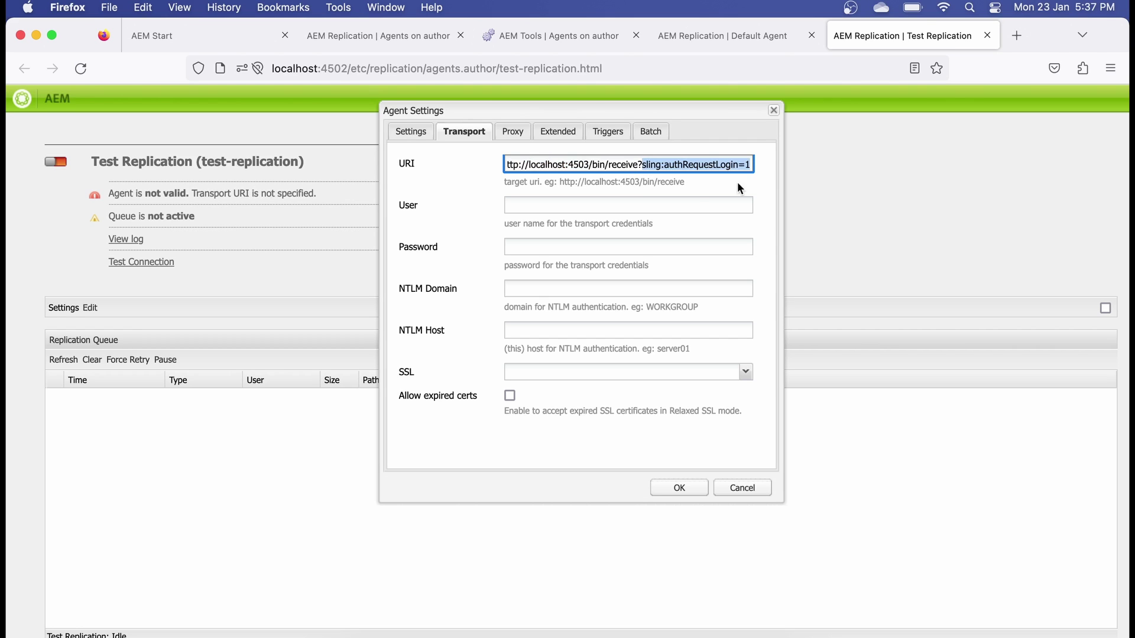
- Enter 'admin' as the transport user, fill in the password, and return to Settings
left_click(557, 204)
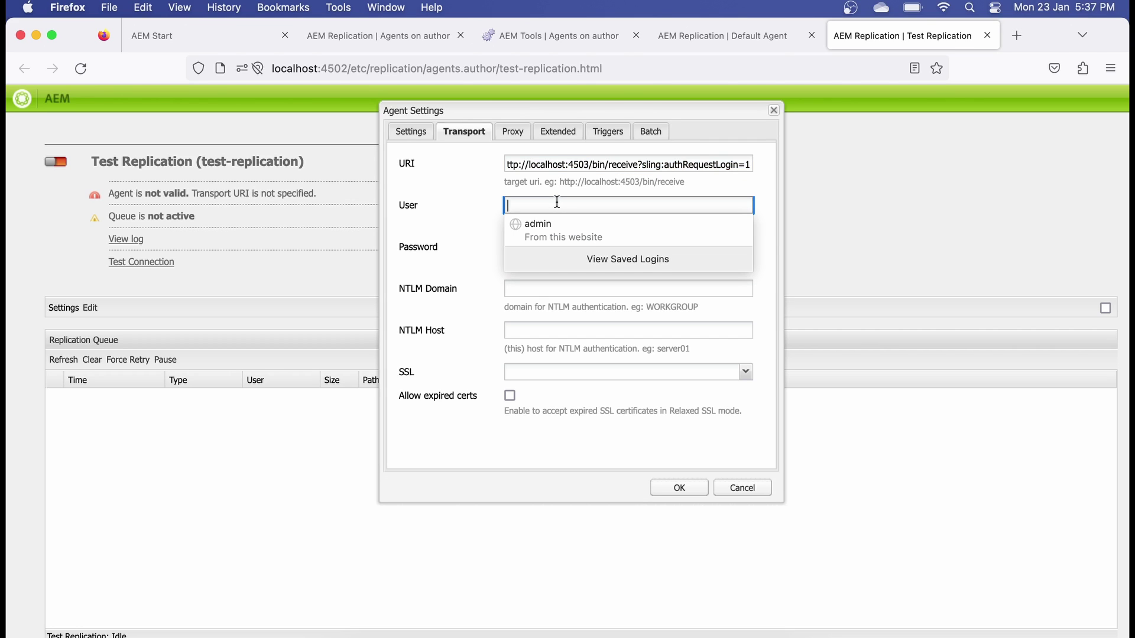
type("admin")
key("Tab")
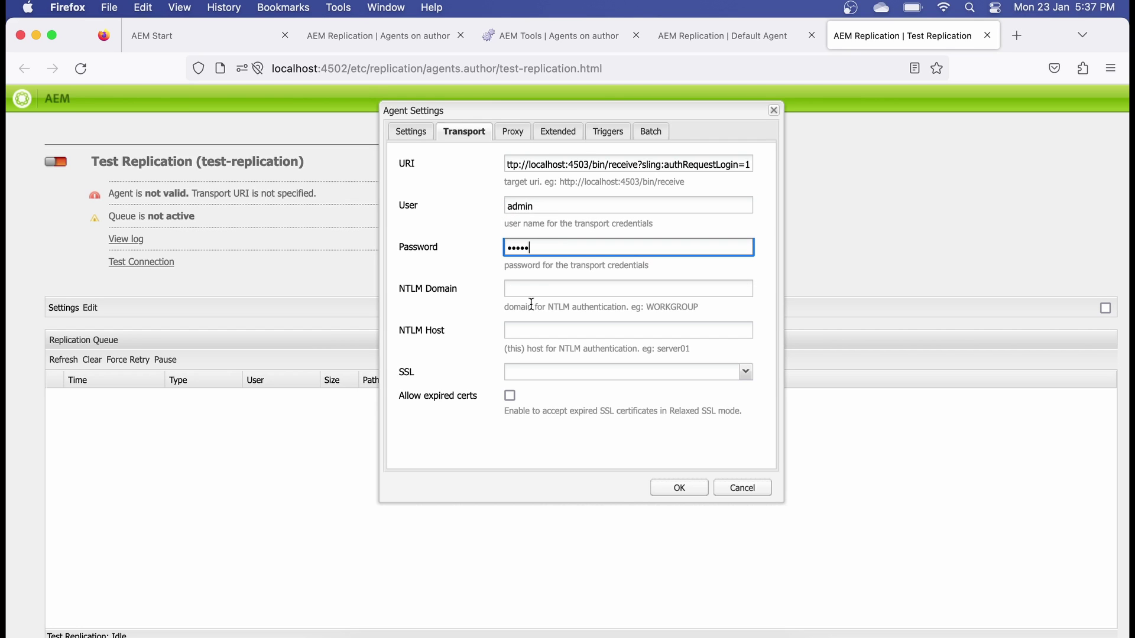
left_click(537, 439)
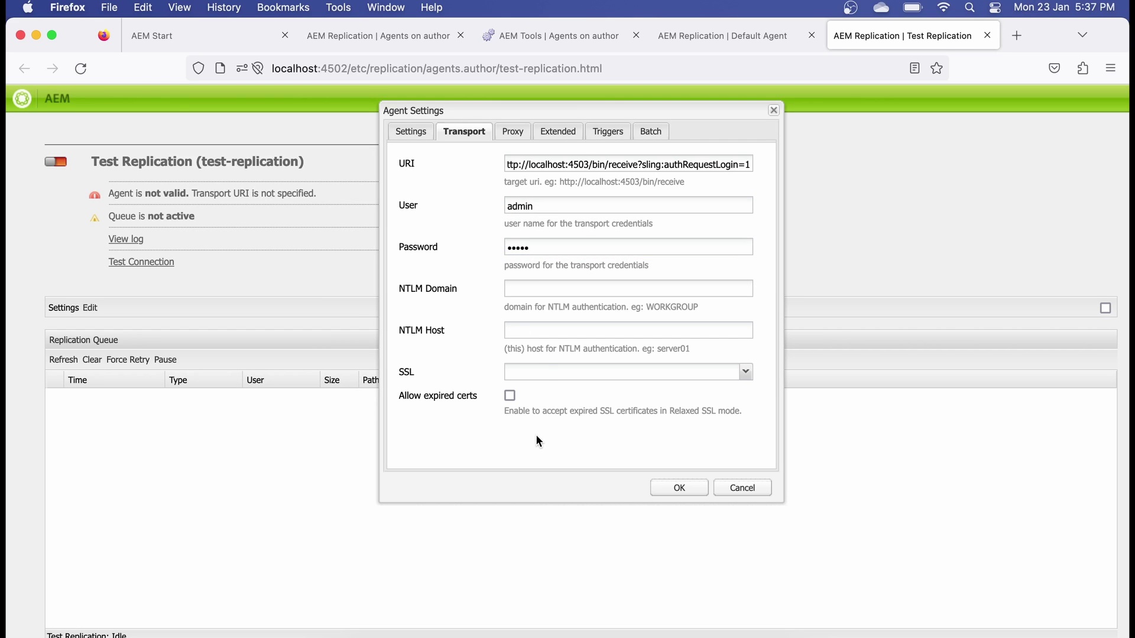
left_click(412, 131)
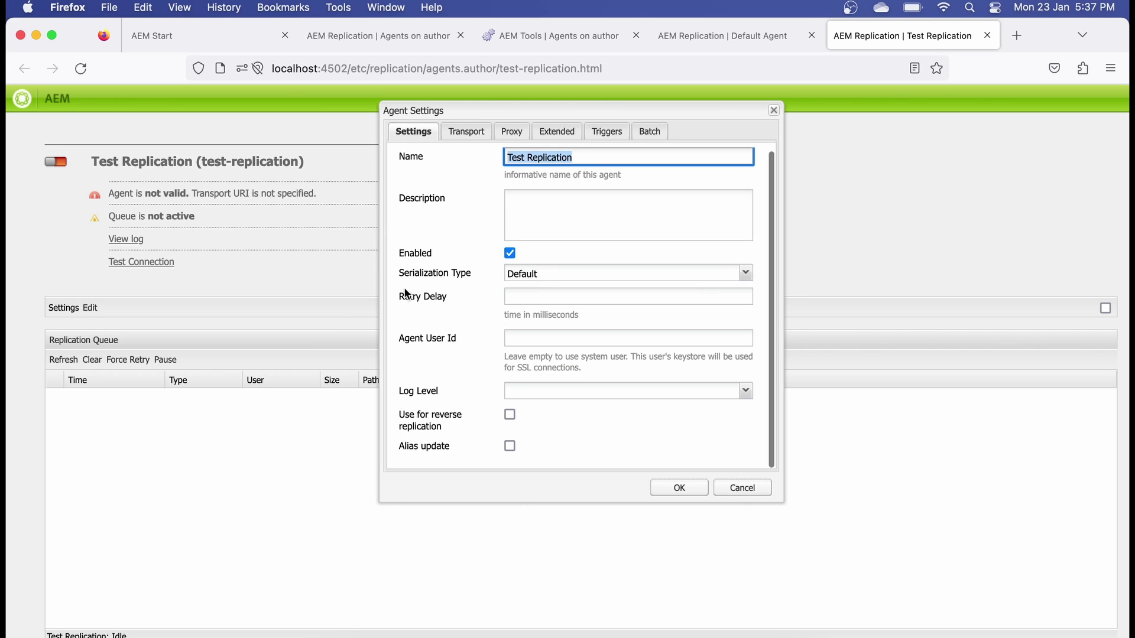
- Set Retry Delay to 60000, review Proxy options, and close the Default Agent tab
left_click(523, 295)
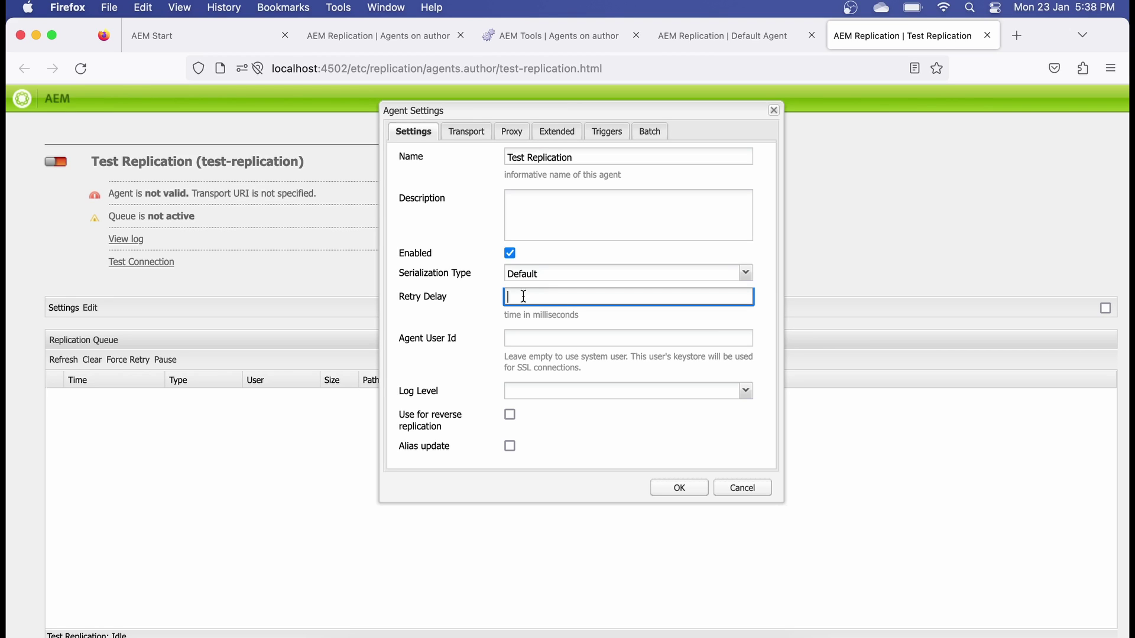
type("60000")
left_click(507, 132)
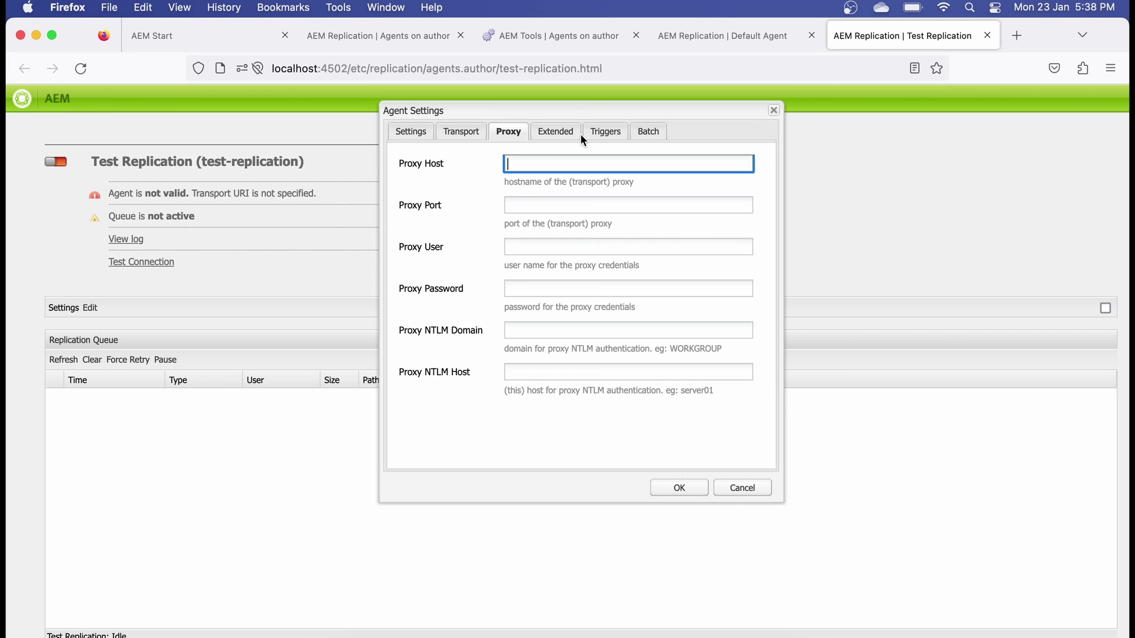
left_click(812, 36)
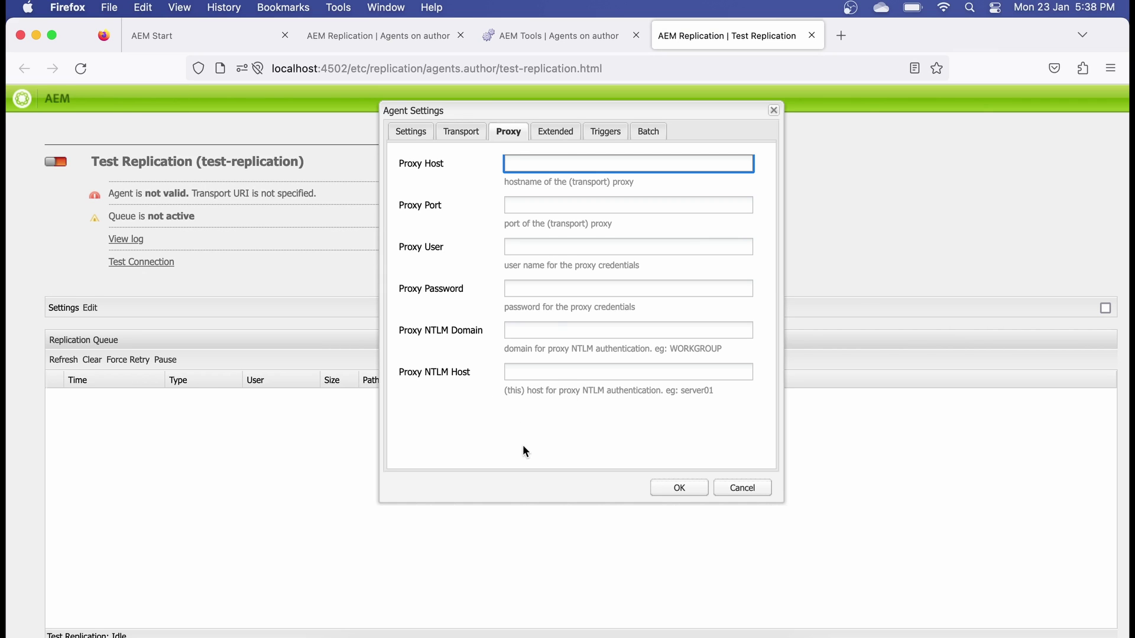
- Add then remove an empty HTTP header, reviewing Triggers and Batch options before Settings
left_click(554, 131)
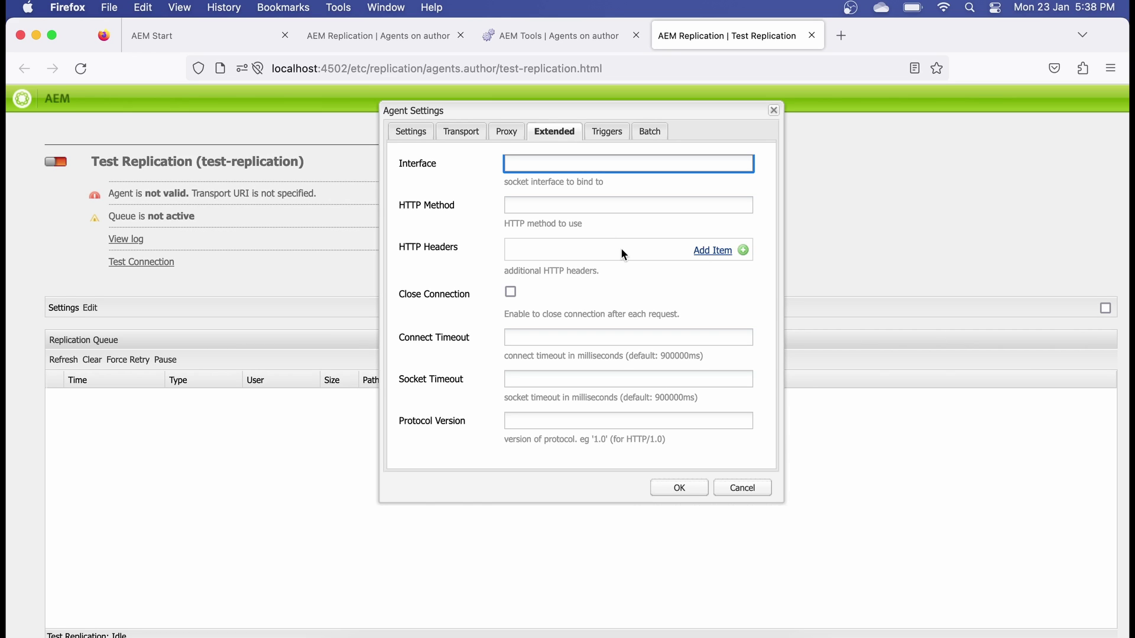
left_click(715, 251)
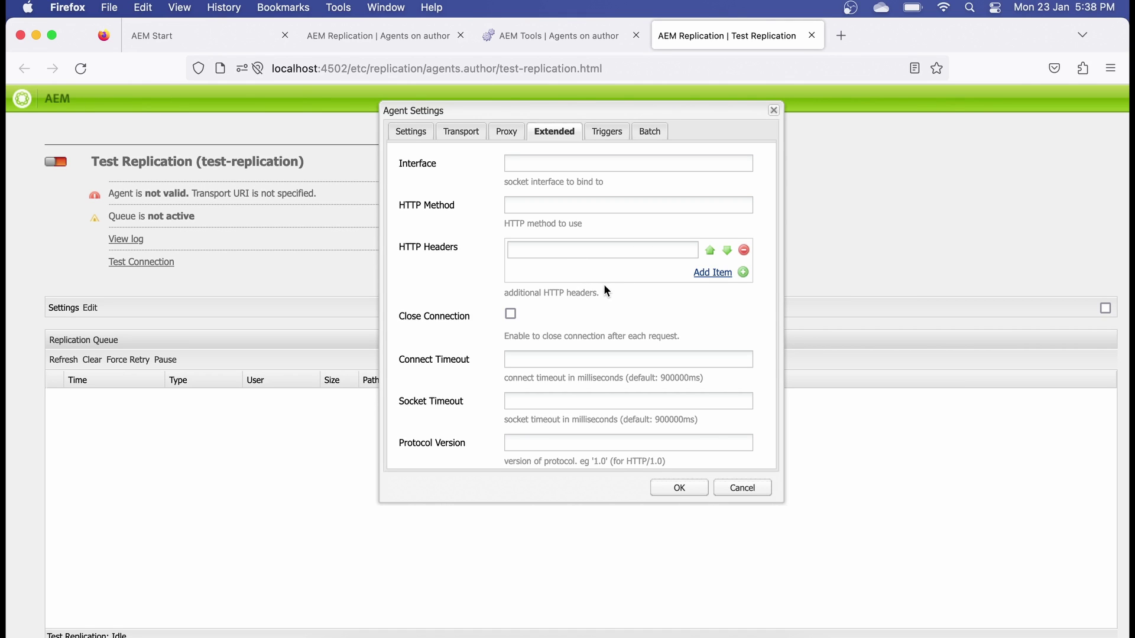
left_click(744, 250)
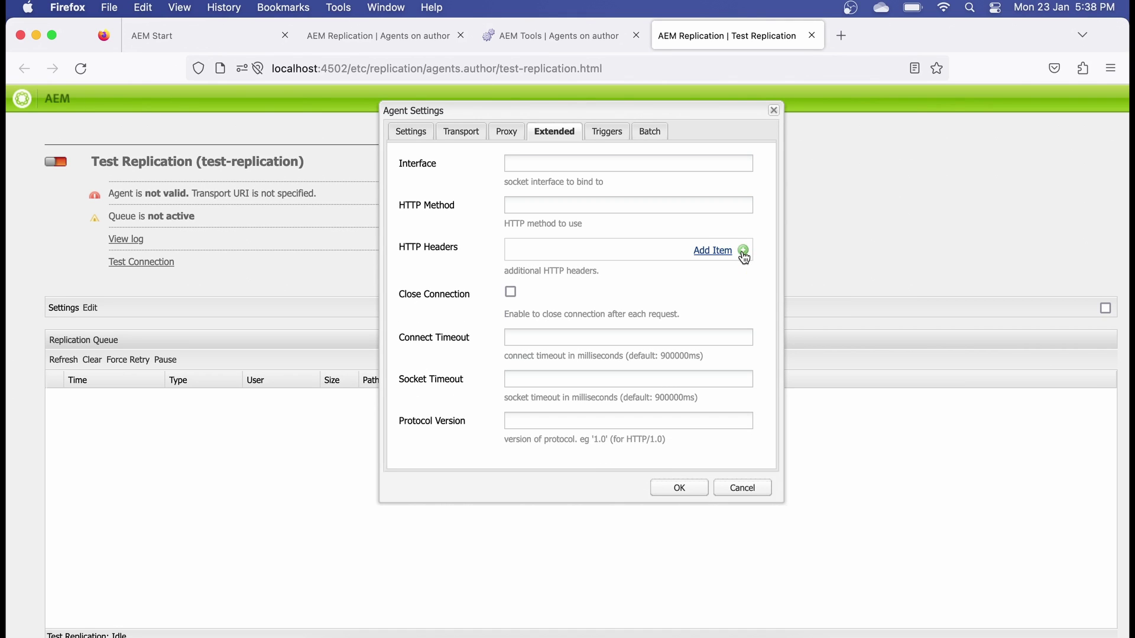
left_click(612, 129)
scroll(629, 291, "down", 1)
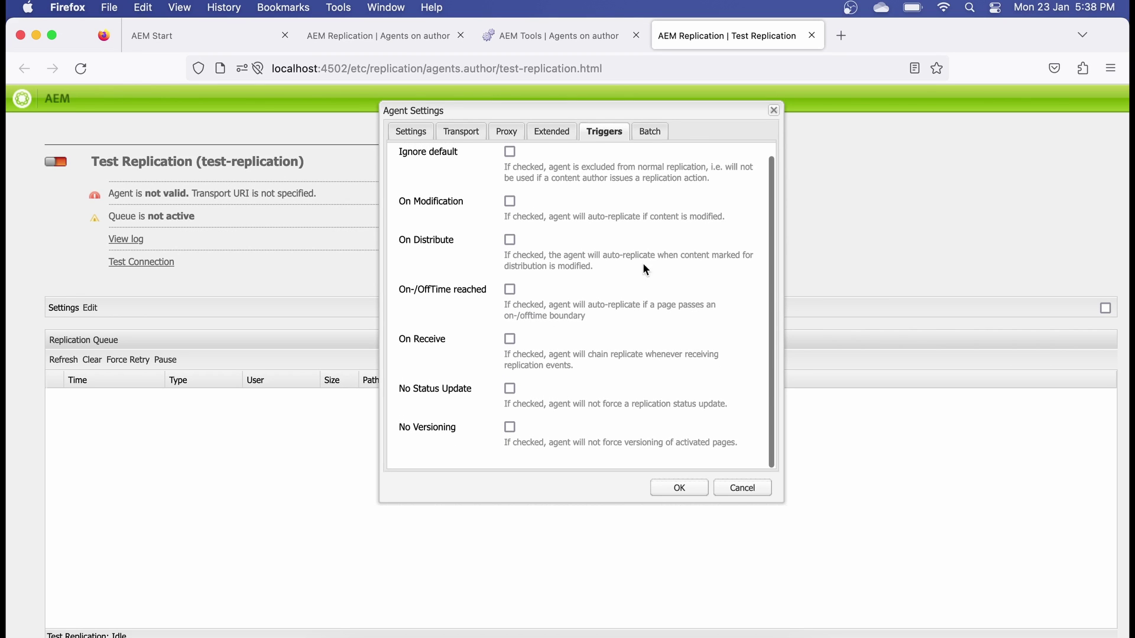
left_click(648, 132)
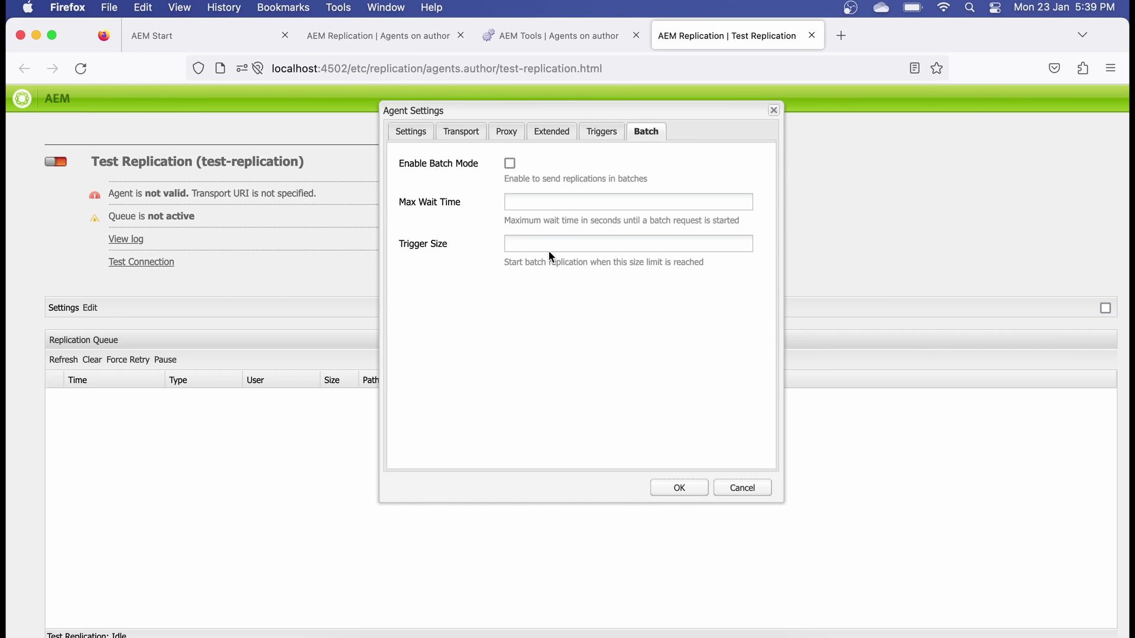
left_click(410, 131)
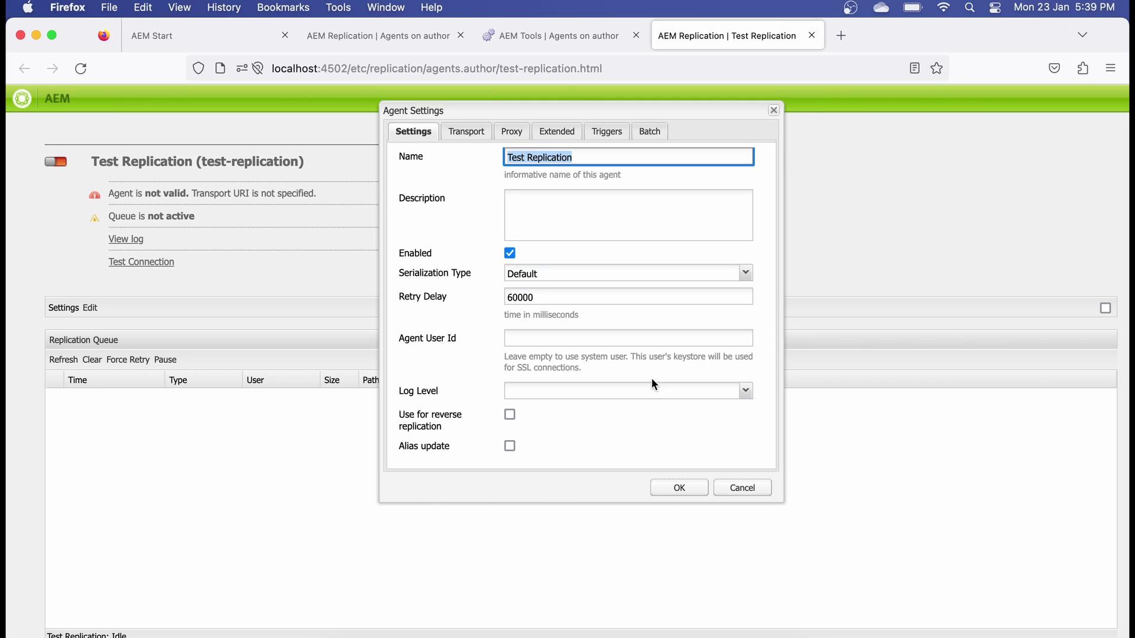
- Save the agent settings with OK and close the Test Replication tab
left_click(694, 492)
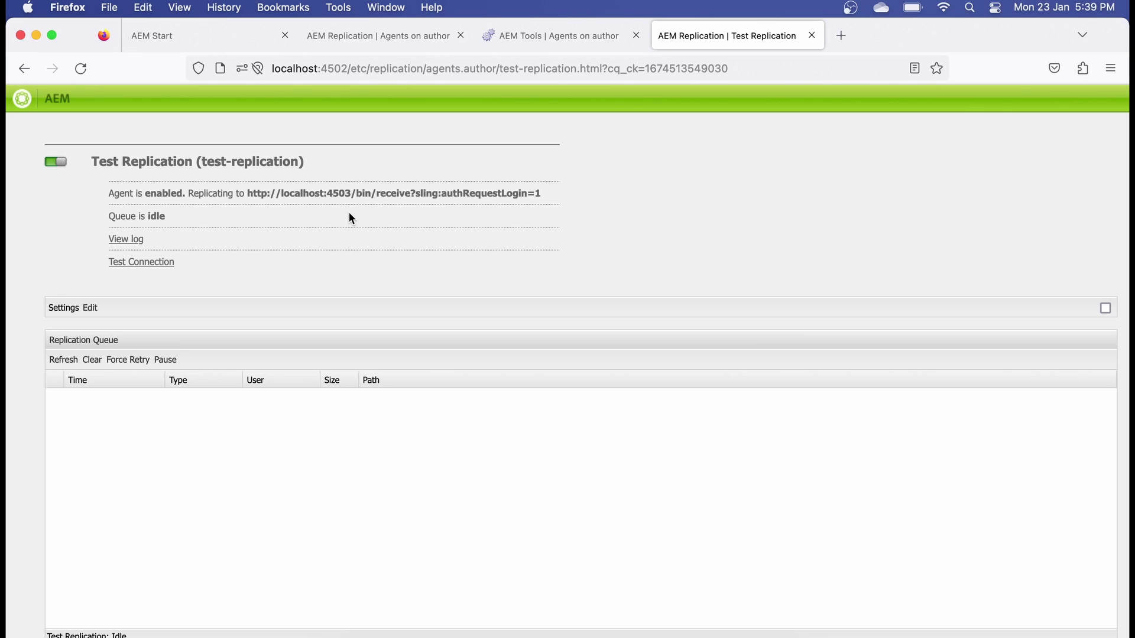
key("super+w")
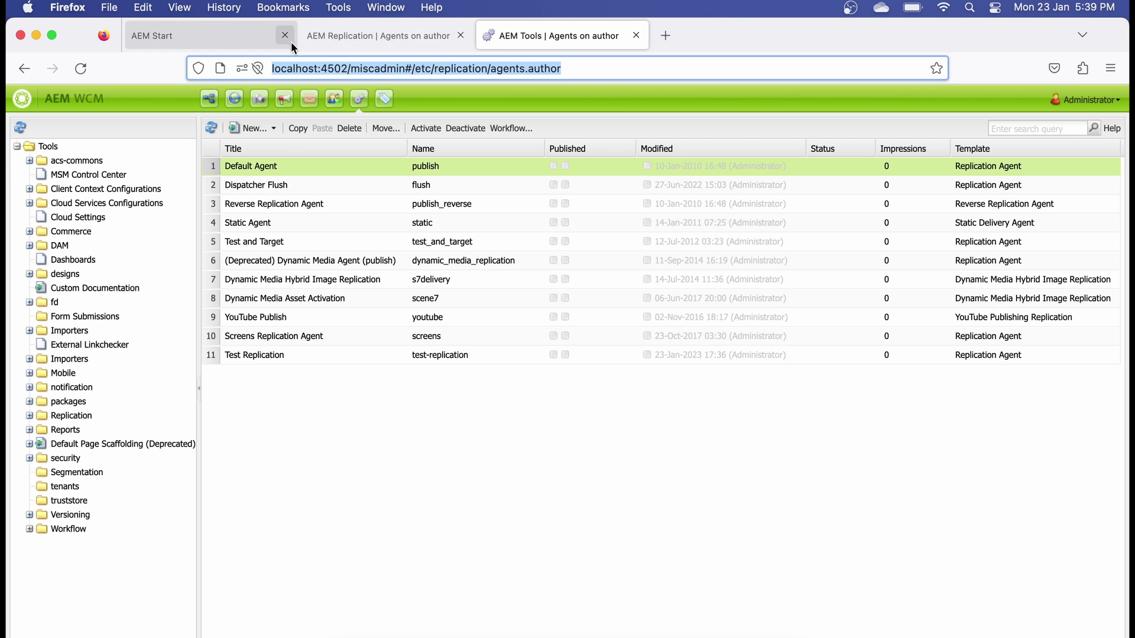
- On the AEM Start page, navigate to Tools > Operations
left_click(234, 34)
left_click(29, 146)
left_click(29, 182)
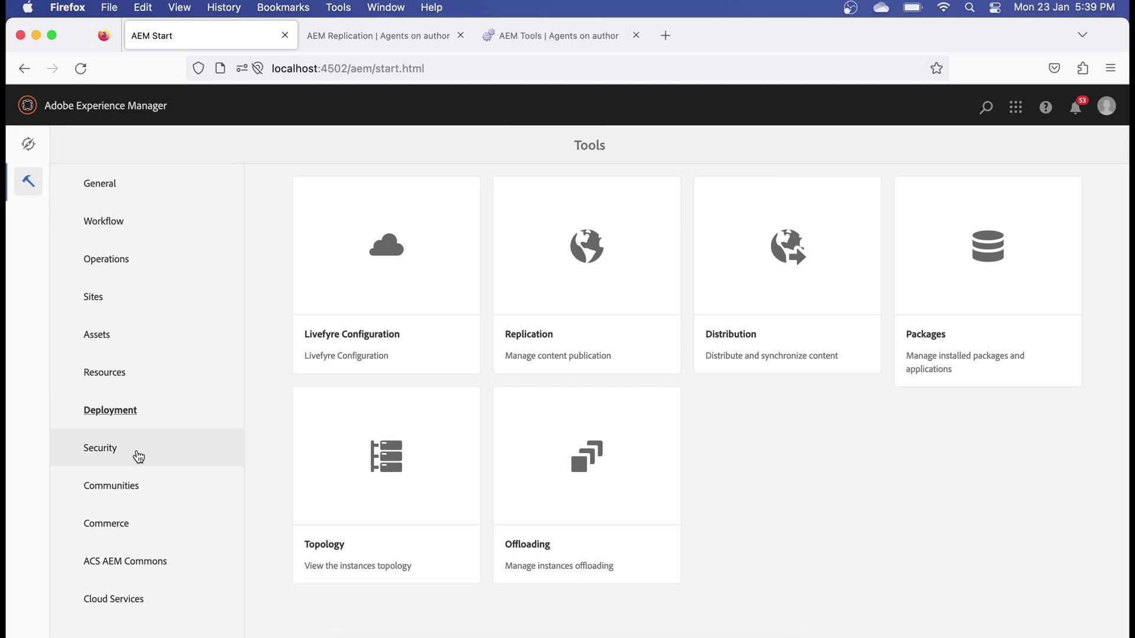
left_click(120, 378)
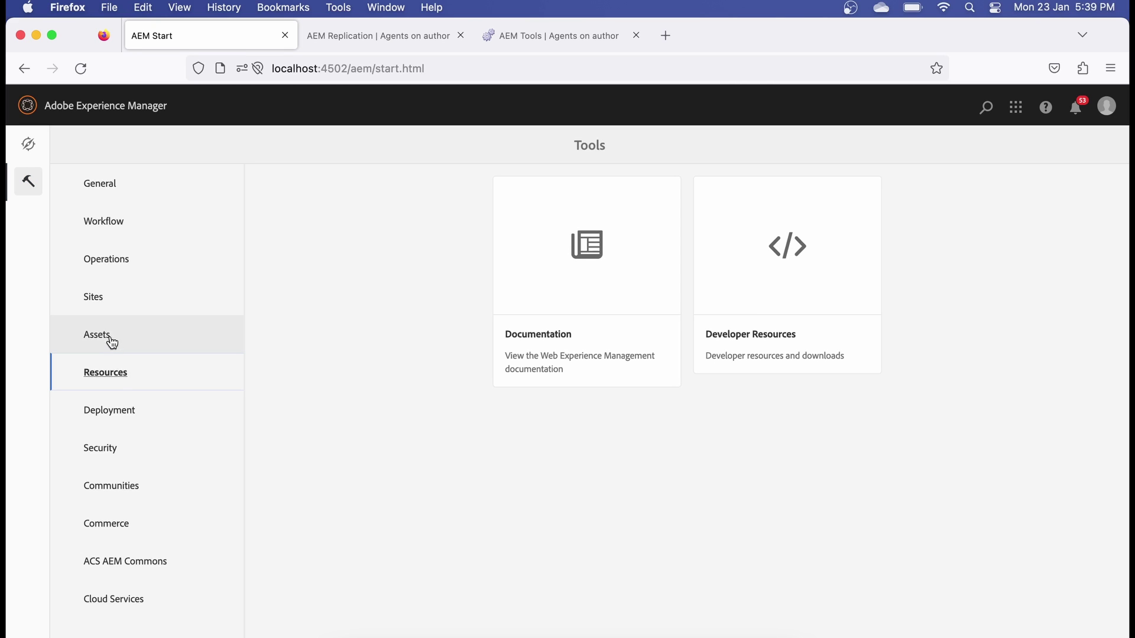
left_click(109, 338)
left_click(109, 265)
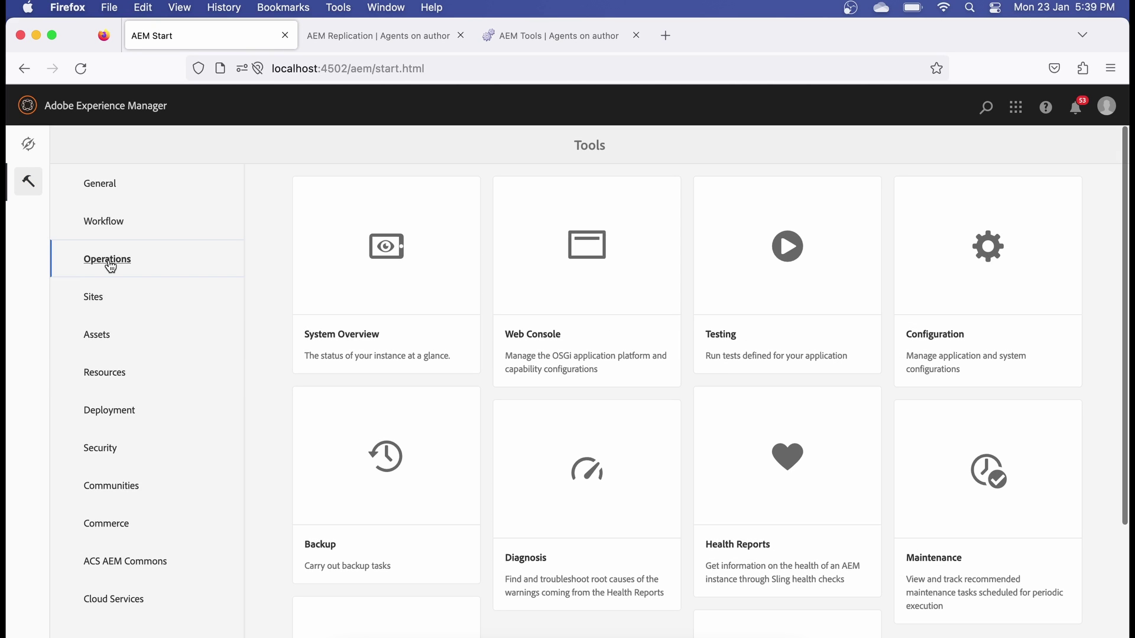
- Open the Configuration (miscadmin) console for Agents on author in a new tab
left_click(934, 295)
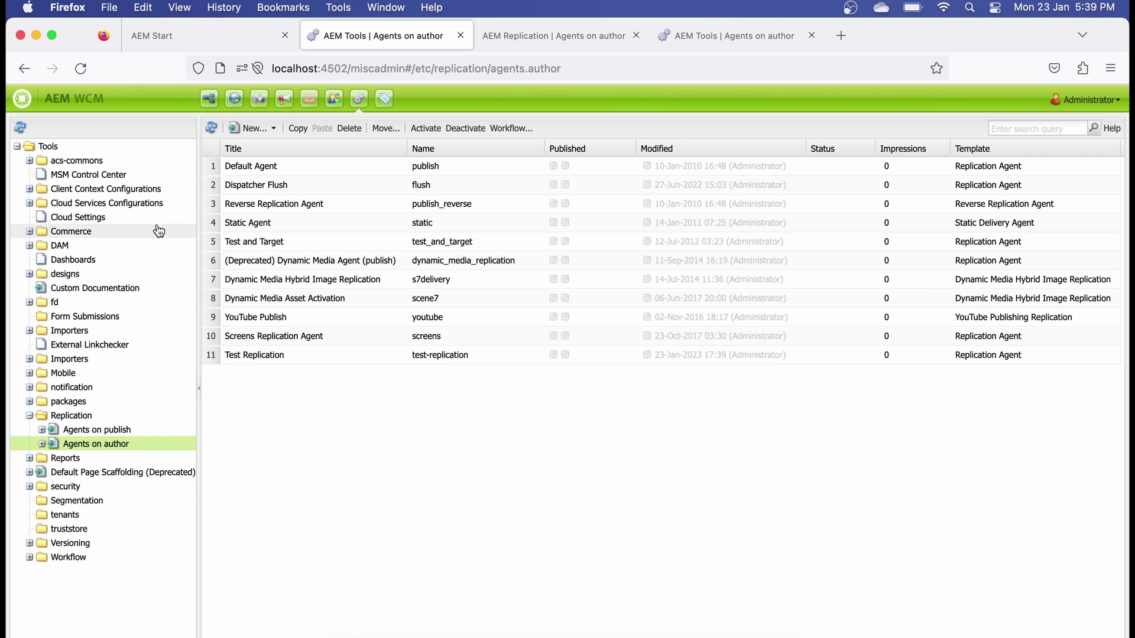
left_click(167, 46)
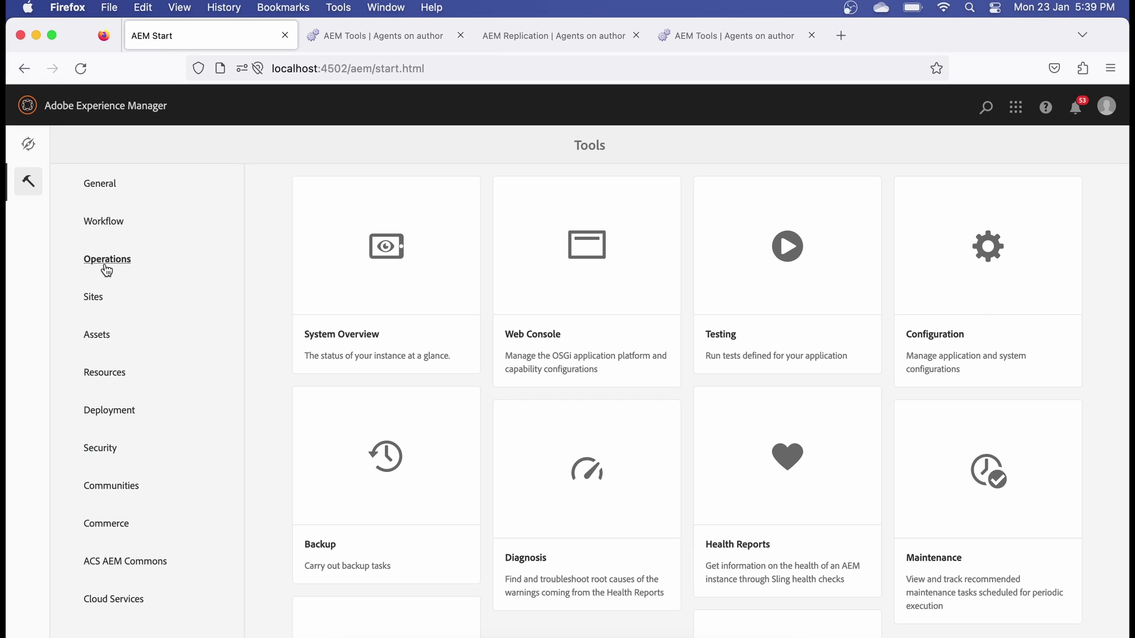
left_click(978, 306)
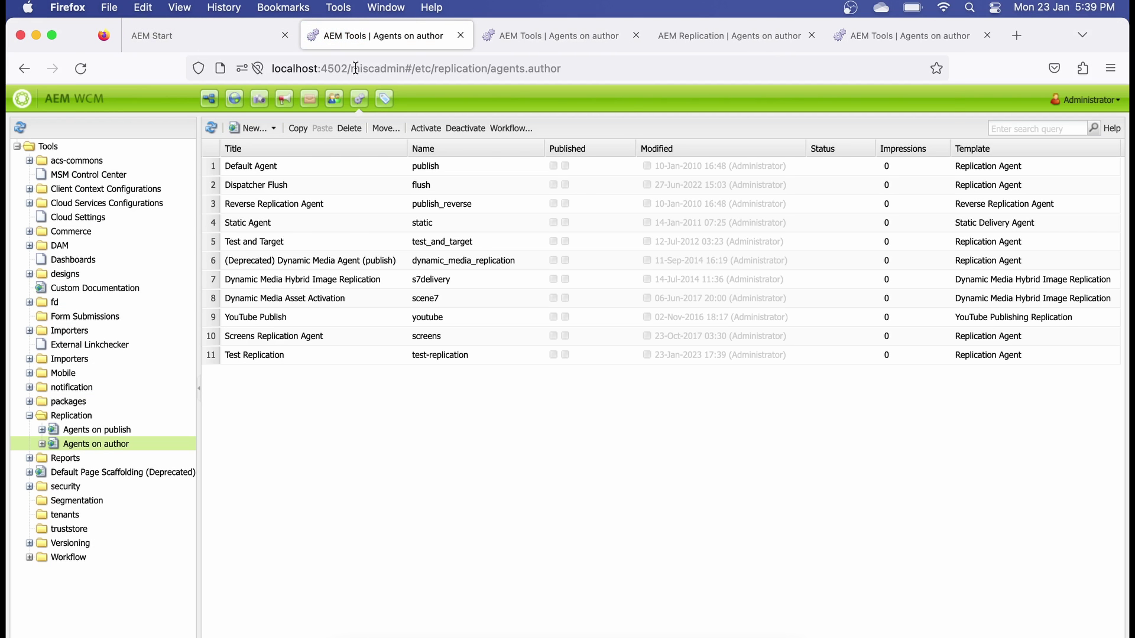
- In the miscadmin tree, expand Replication and select Agents on publish to list its agents
double_click(356, 68)
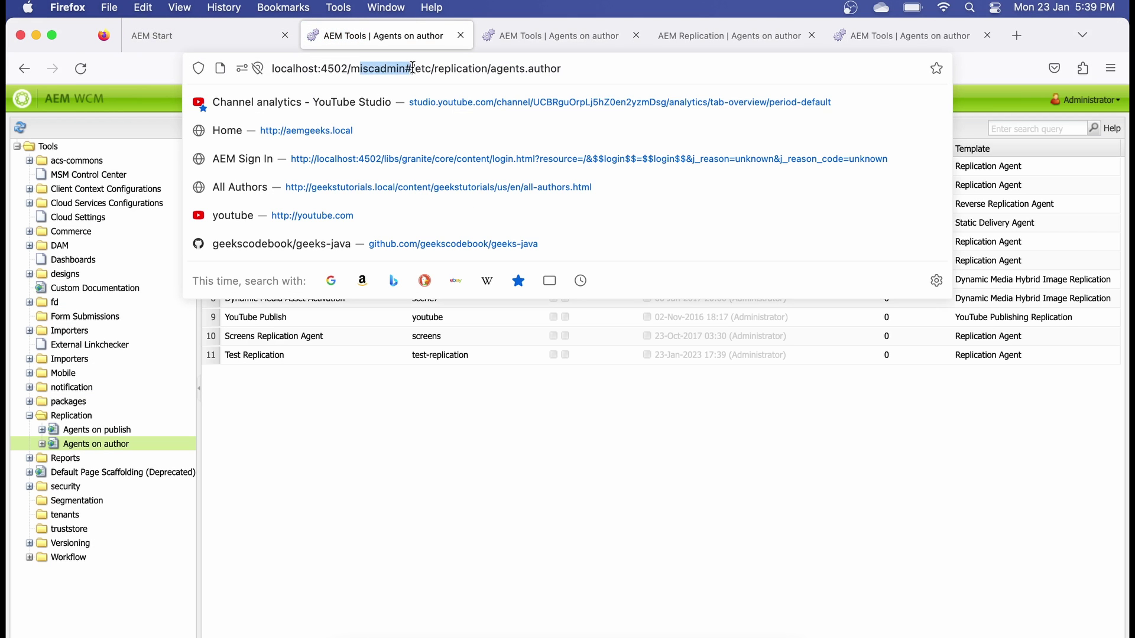
left_click(83, 417)
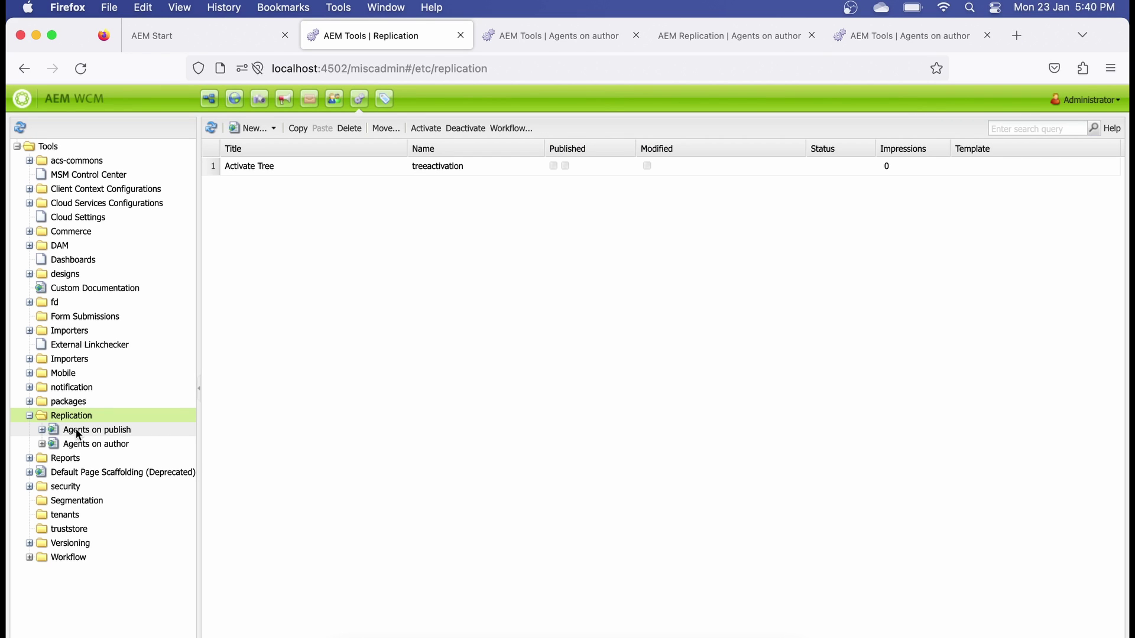
left_click(86, 431)
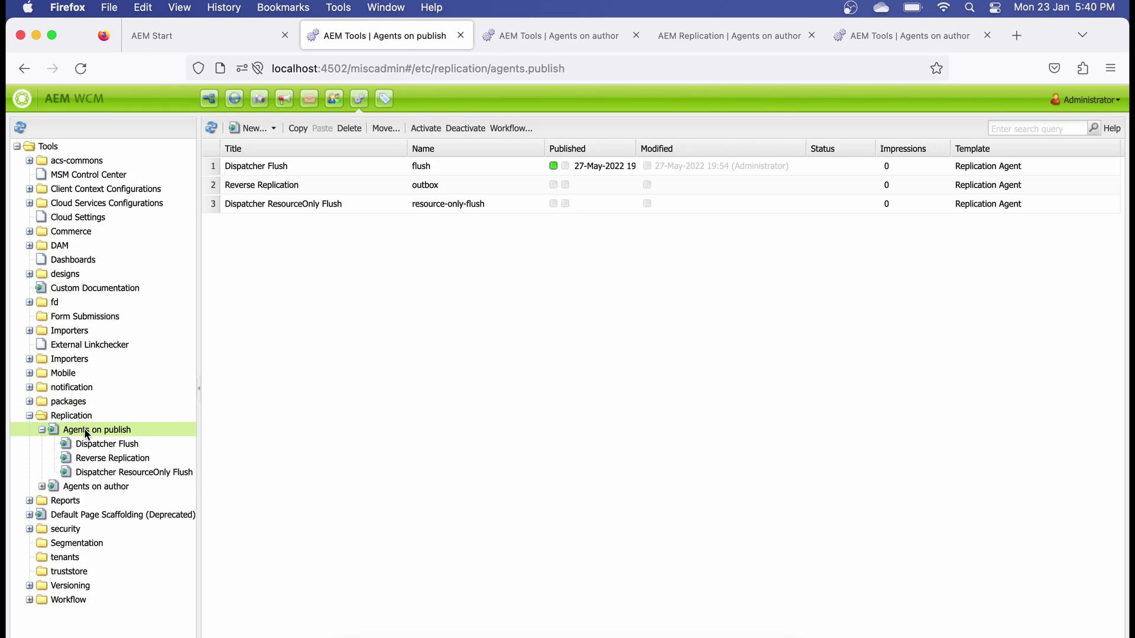